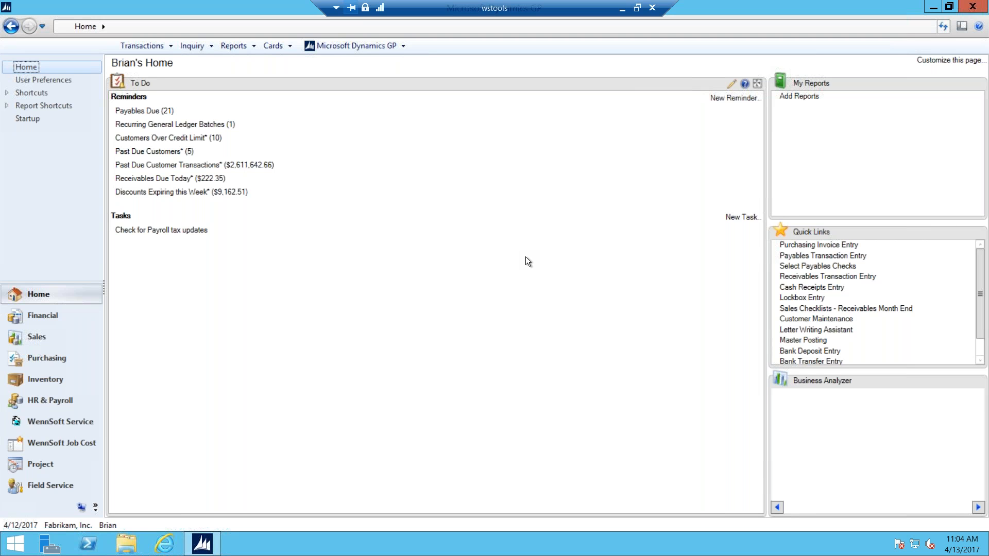
Step: Start a standard purchase order for vendor ABC Plumbing Company
{"action": "left_click", "coordinate": [54, 357]}
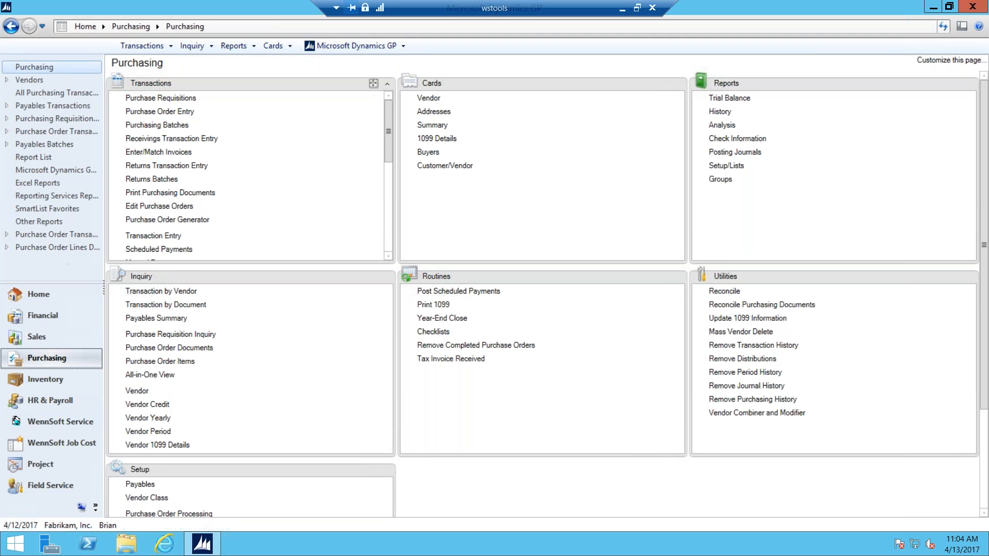
{"action": "left_click", "coordinate": [151, 111]}
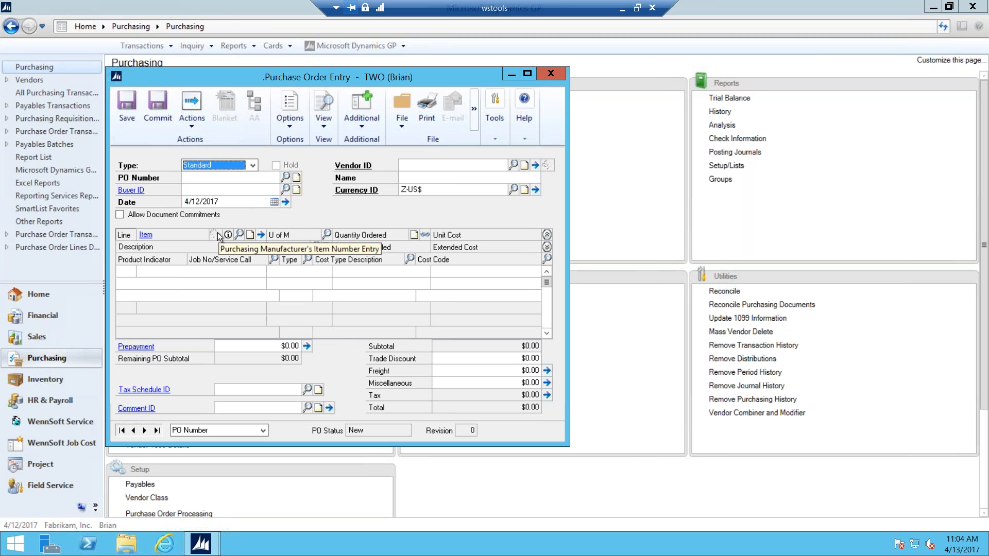
{"action": "left_click", "coordinate": [507, 165]}
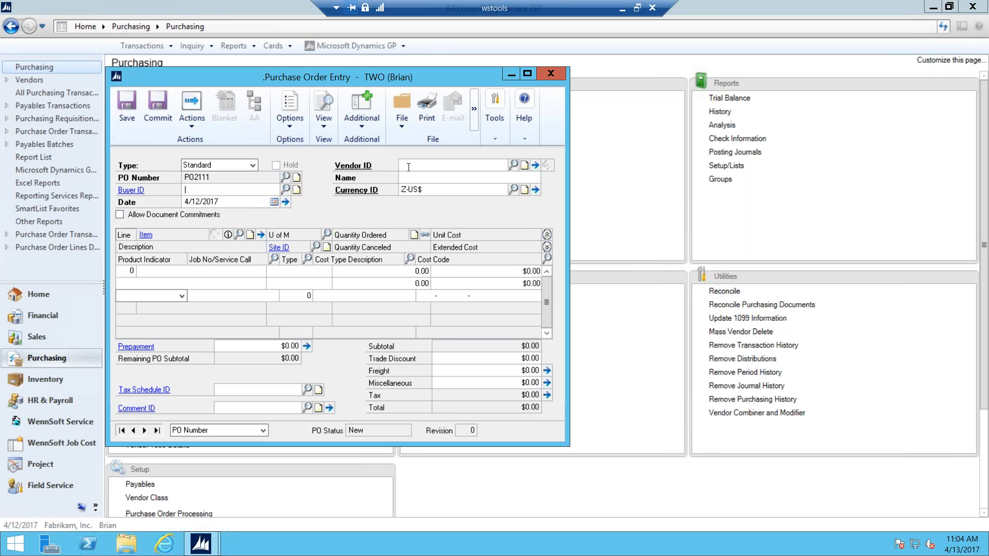
{"action": "left_click", "coordinate": [513, 165]}
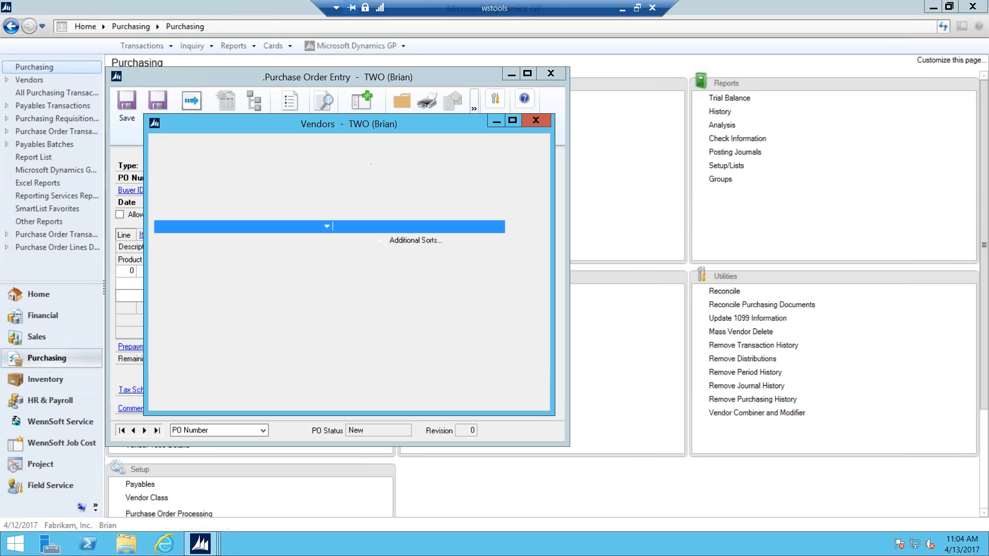
{"action": "left_click", "coordinate": [302, 262]}
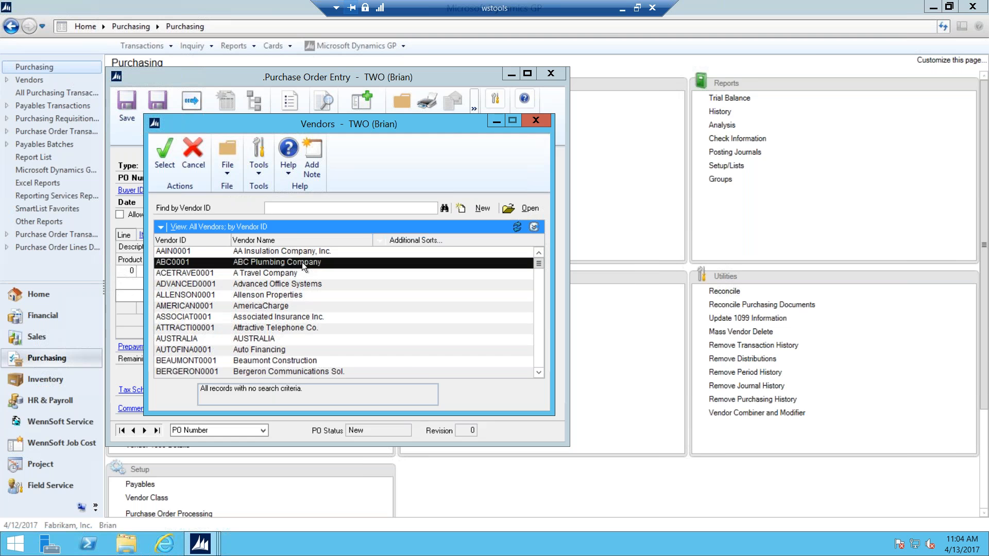
{"action": "left_click", "coordinate": [165, 156]}
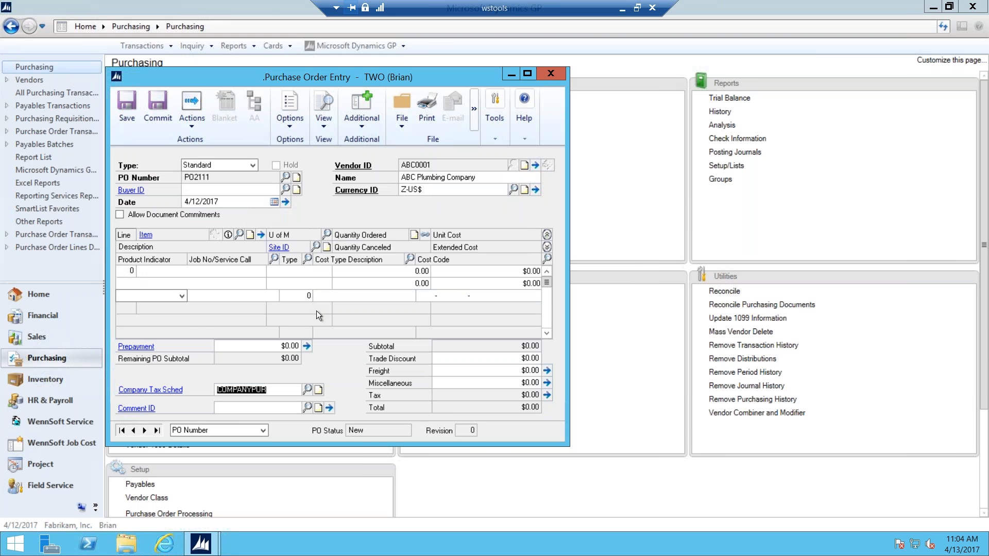
Step: Add item 0-WIDGET as the first purchase order line with Each as its unit of measure
{"action": "left_click", "coordinate": [150, 271]}
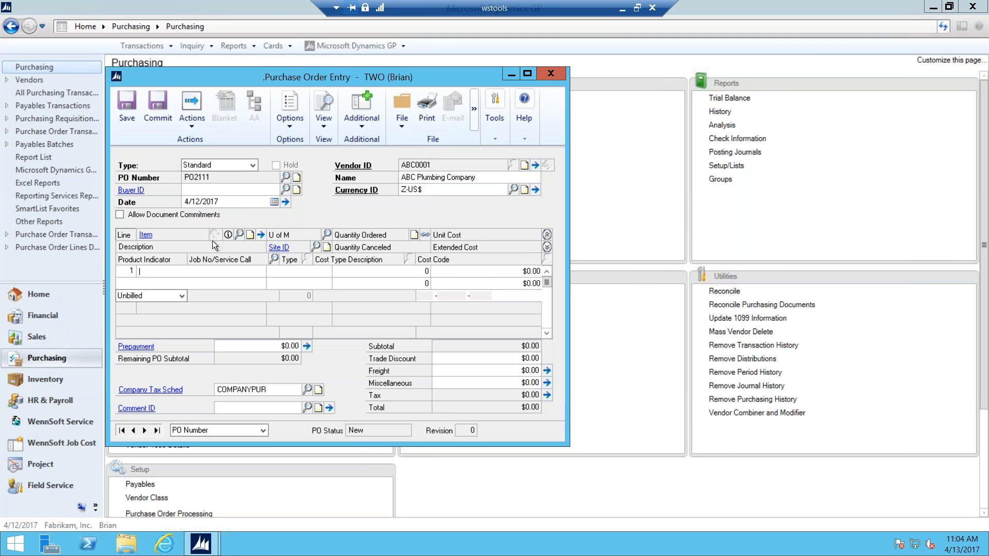
{"action": "type", "text": "0-"}
{"action": "left_click", "coordinate": [154, 284]}
{"action": "key", "text": "Tab"}
{"action": "type", "text": "Ea"}
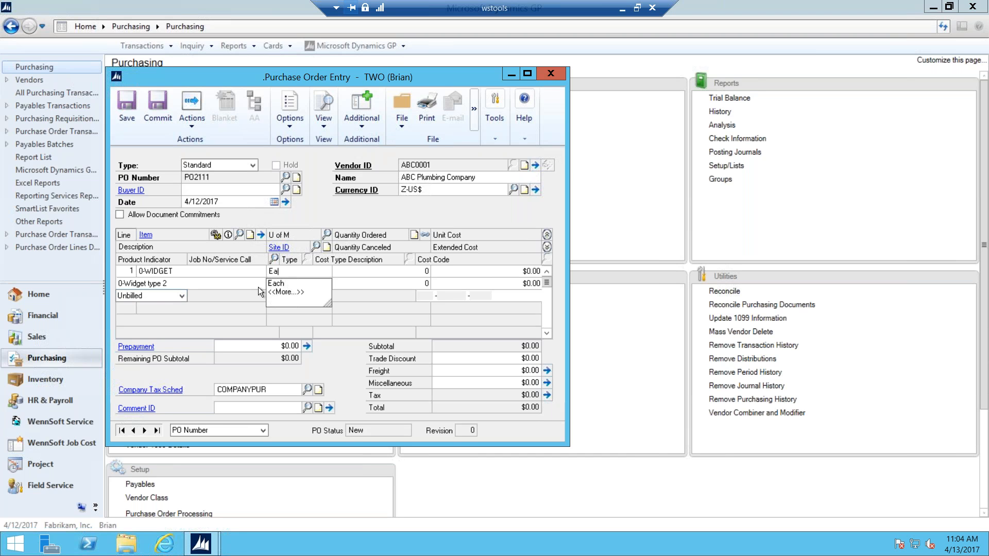
{"action": "left_click", "coordinate": [277, 283]}
{"action": "key", "text": "Tab"}
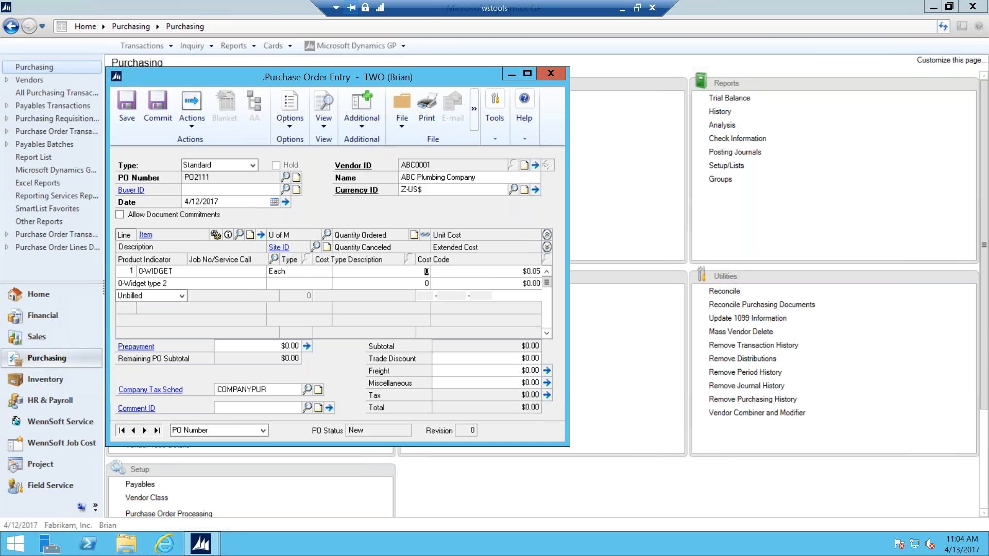
Step: Set the 0-WIDGET line's quantity ordered to 1,000 and its extended cost to $54.00
{"action": "type", "text": "1000"}
{"action": "key", "text": "Tab"}
{"action": "left_click", "coordinate": [529, 285]}
{"action": "type", "text": "54.70"}
{"action": "key", "text": "Tab"}
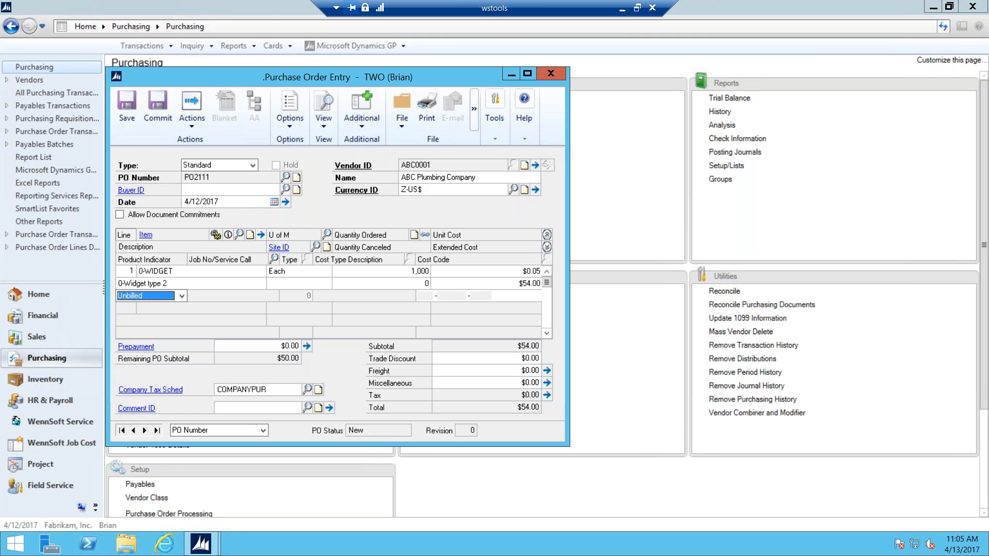
Step: Assign site WAREHOUSE to the 0-WIDGET line and save the purchase order without committing it, closing the entry window
{"action": "left_click", "coordinate": [131, 107]}
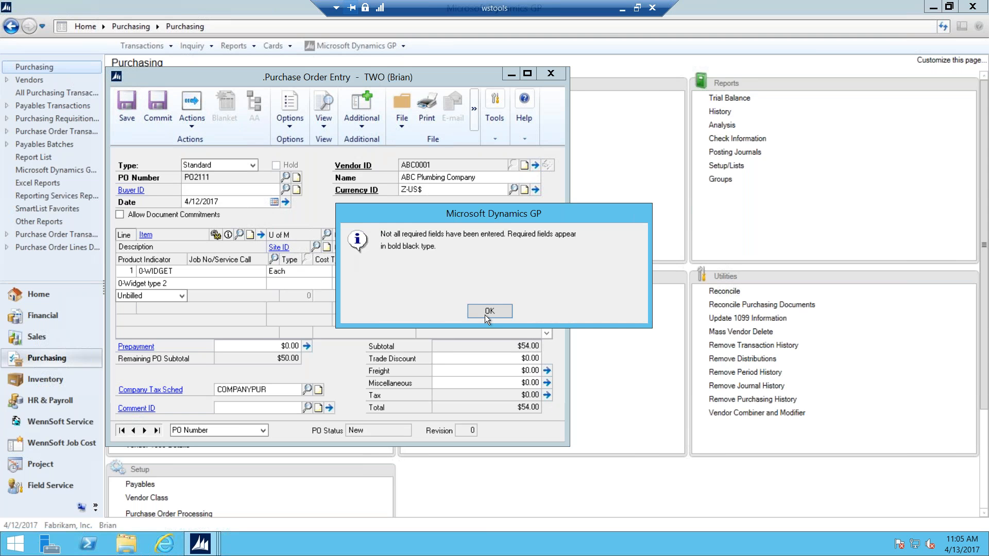
{"action": "left_click", "coordinate": [487, 311]}
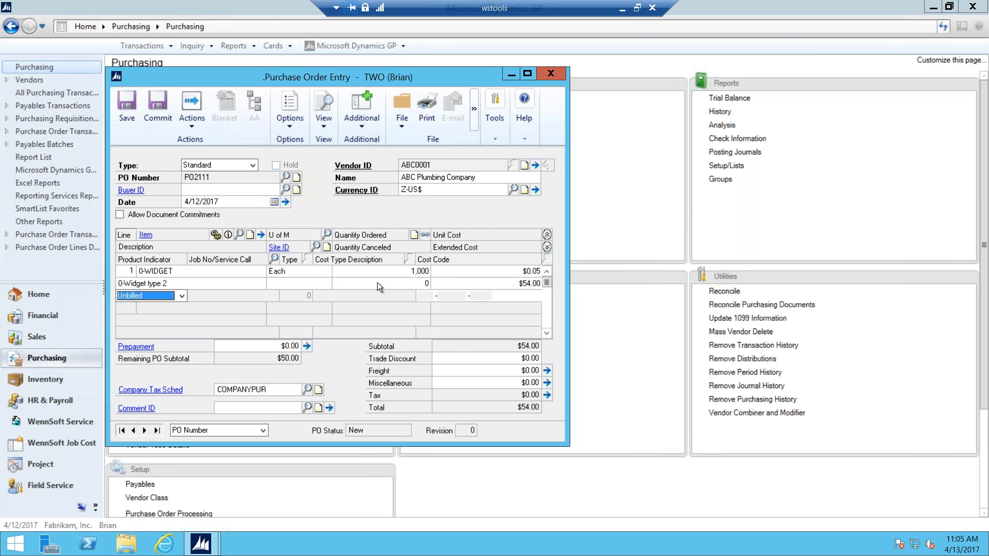
{"action": "left_click", "coordinate": [279, 285]}
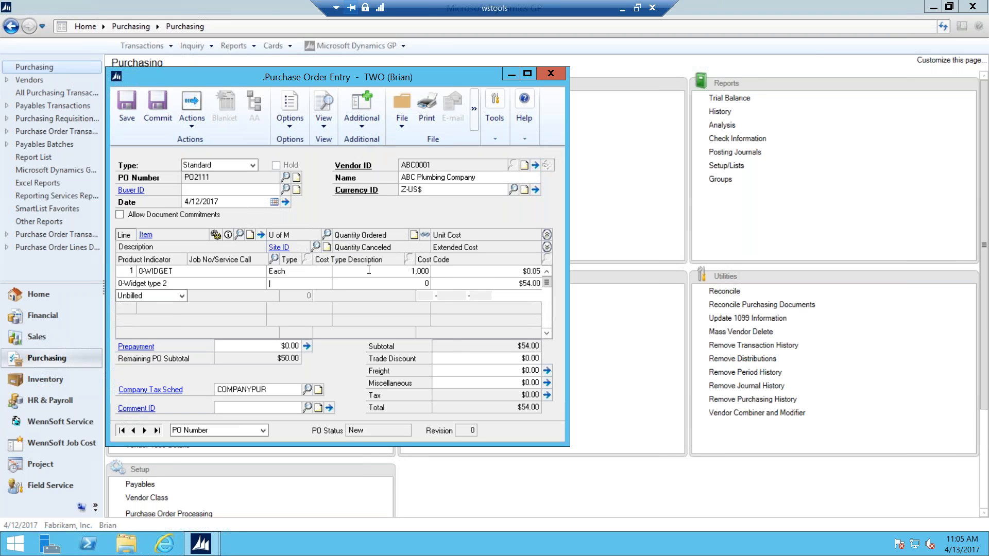
{"action": "type", "text": "W"}
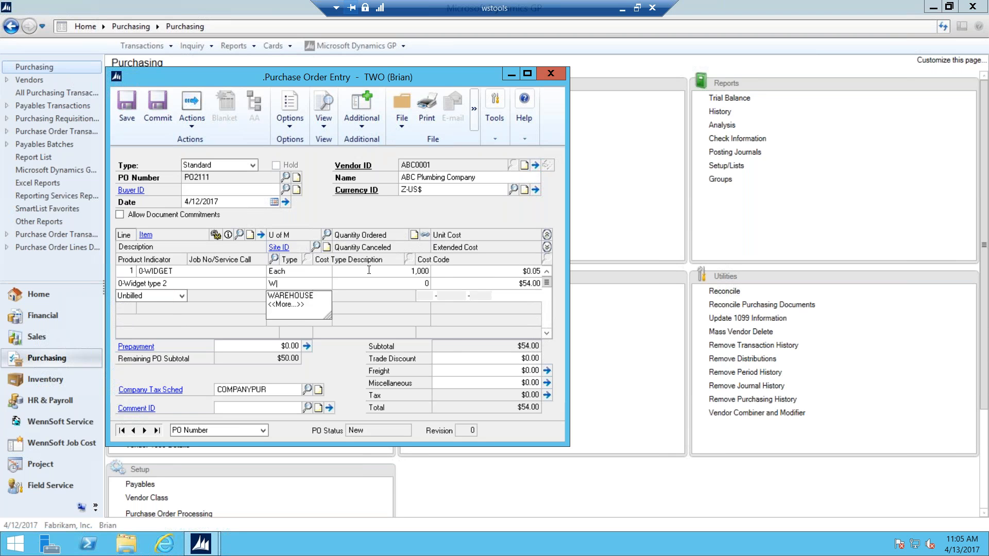
{"action": "left_click", "coordinate": [300, 294]}
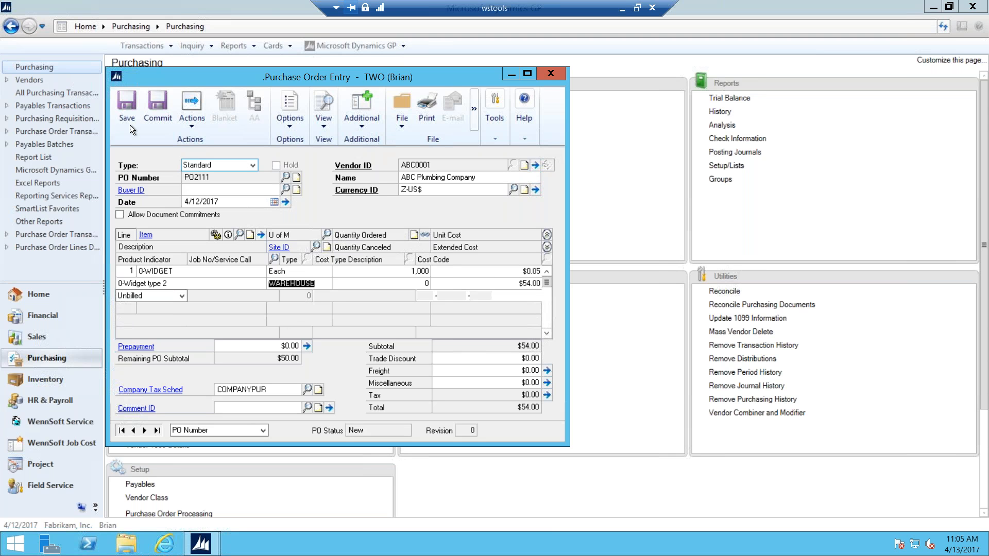
{"action": "left_click", "coordinate": [128, 104]}
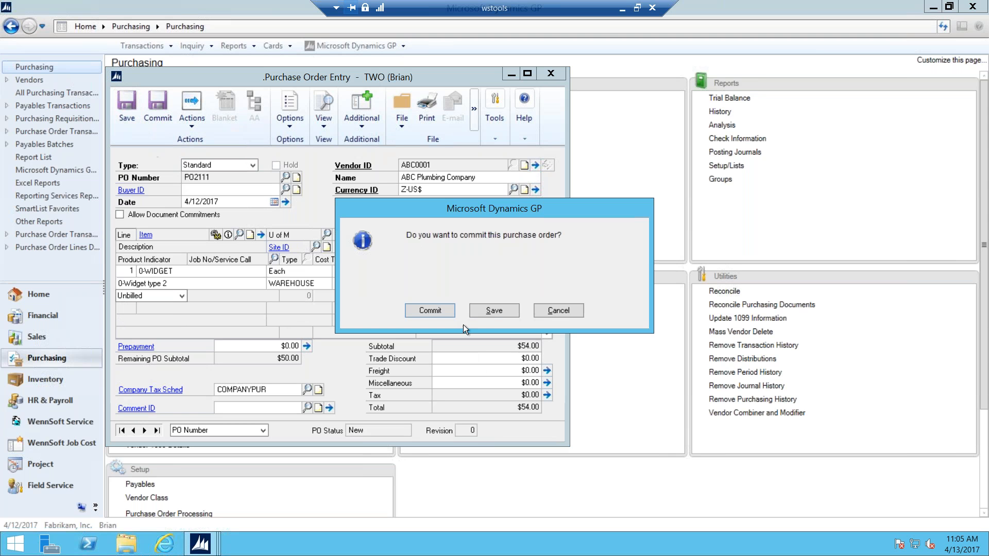
{"action": "left_click", "coordinate": [489, 310]}
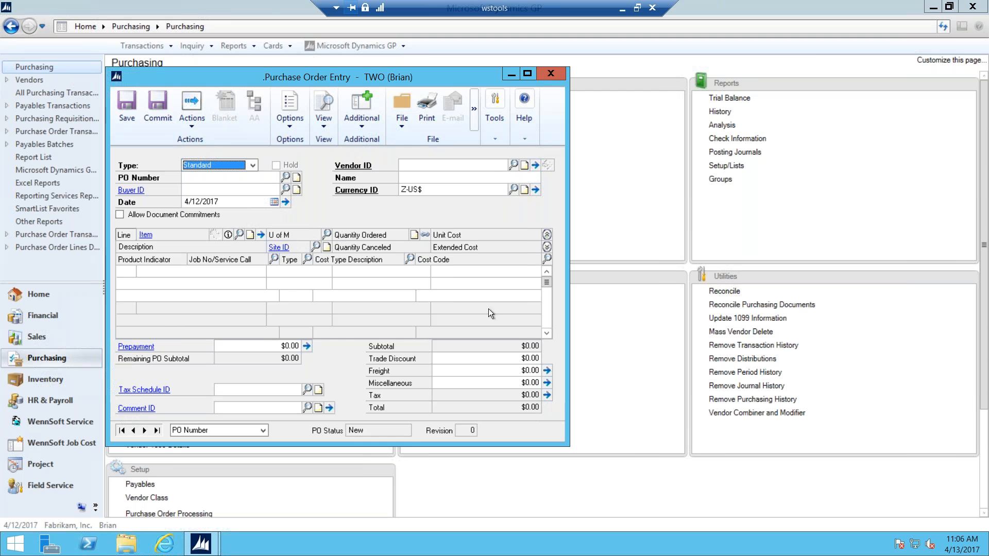
{"action": "left_click", "coordinate": [551, 74]}
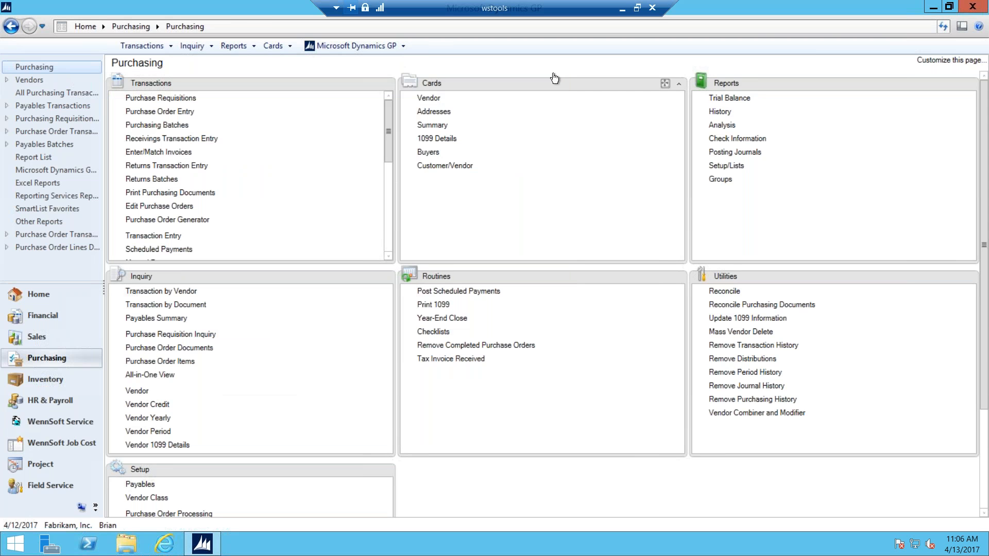
Step: Start a shipment receivings transaction for vendor ABC Plumbing Company
{"action": "left_click", "coordinate": [165, 139]}
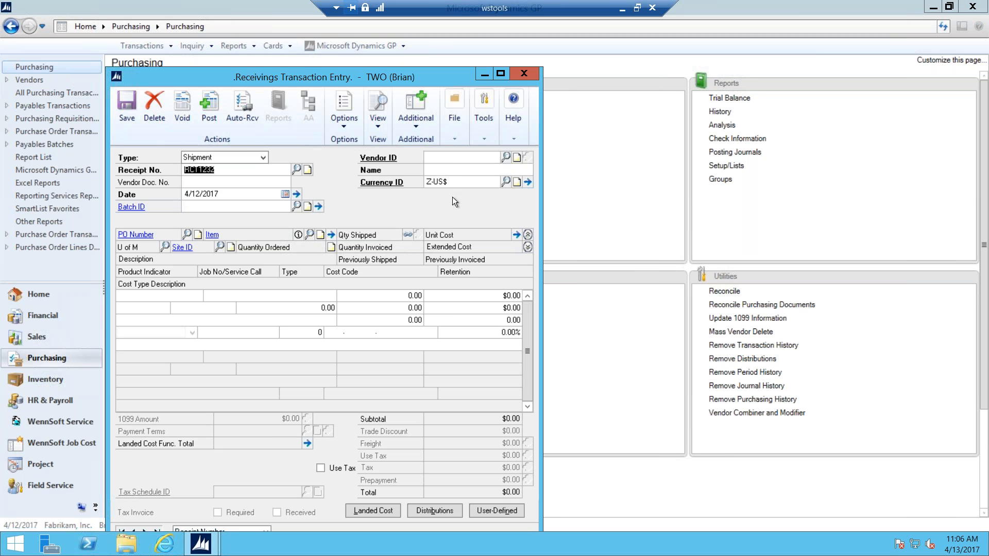
{"action": "left_click", "coordinate": [505, 157]}
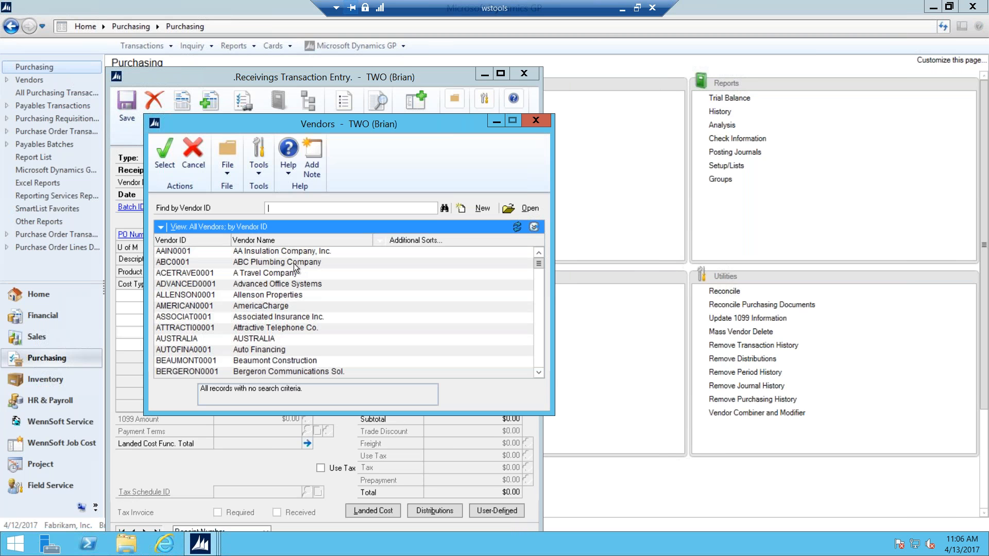
{"action": "left_click", "coordinate": [294, 262]}
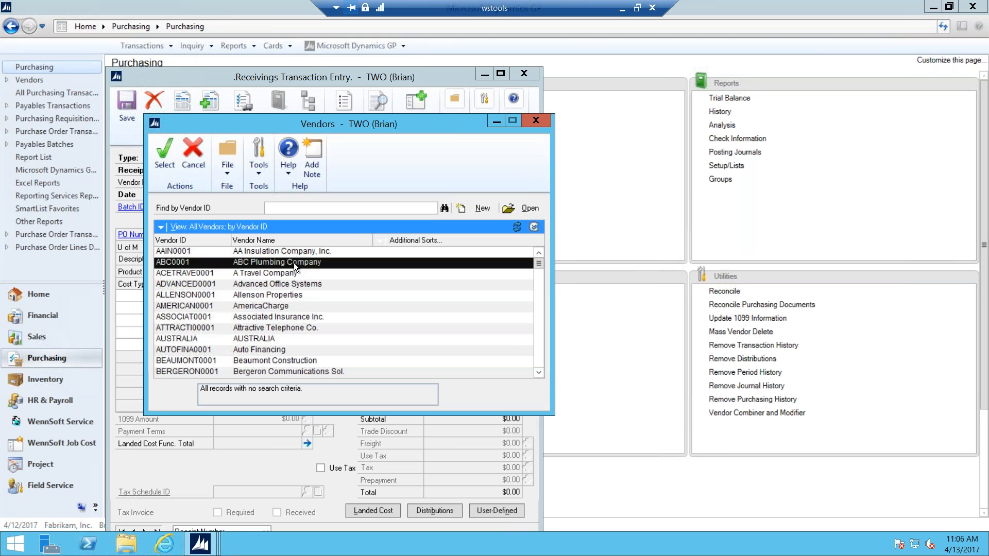
{"action": "left_click", "coordinate": [165, 147]}
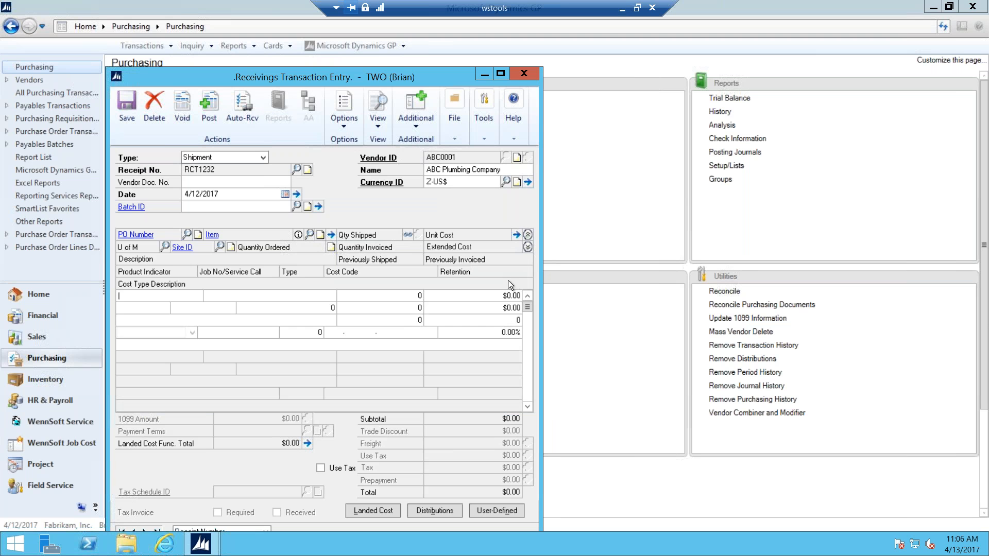
Step: Link the receipt line to the newly saved purchase order and choose item 0-WIDGET
{"action": "left_click", "coordinate": [187, 234]}
{"action": "left_click", "coordinate": [135, 269]}
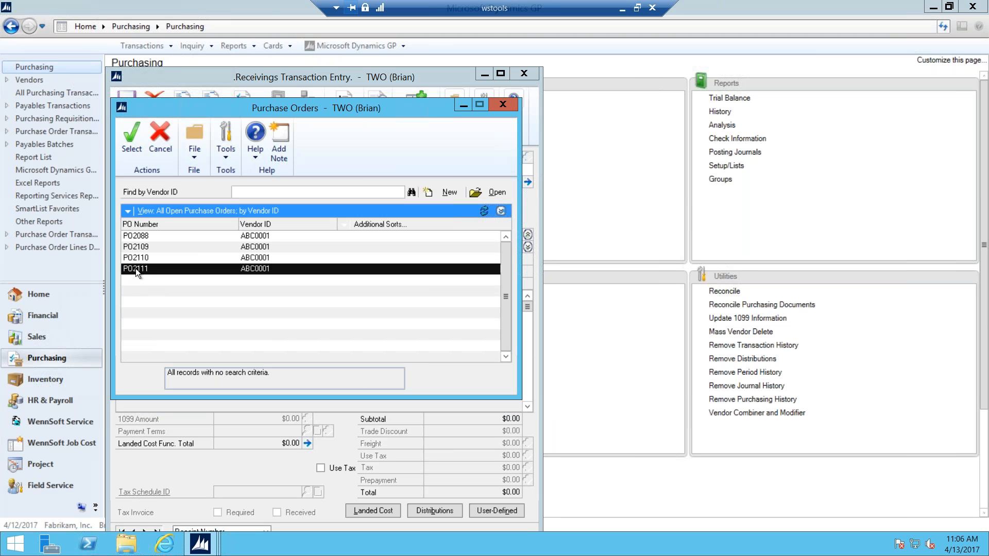
{"action": "left_click", "coordinate": [128, 142]}
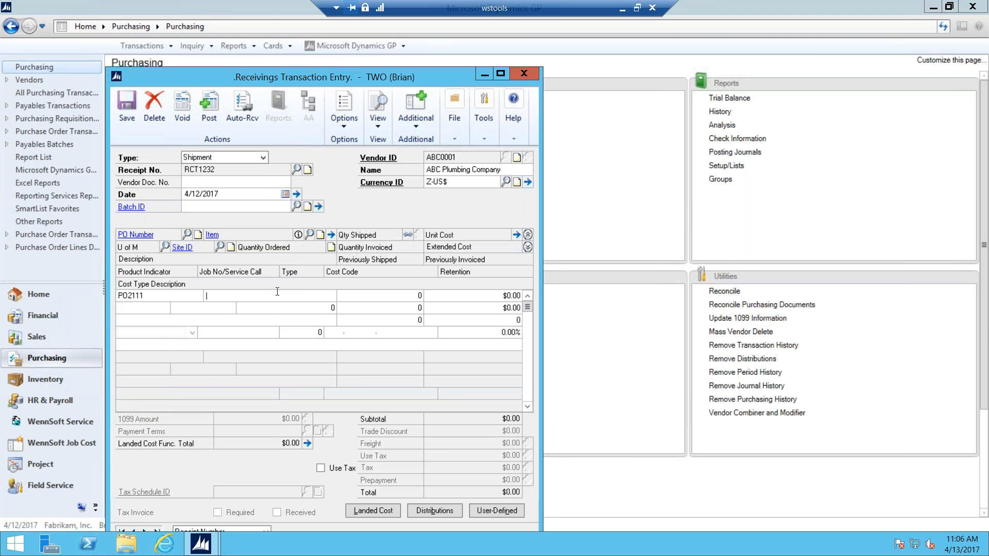
{"action": "type", "text": "0-"}
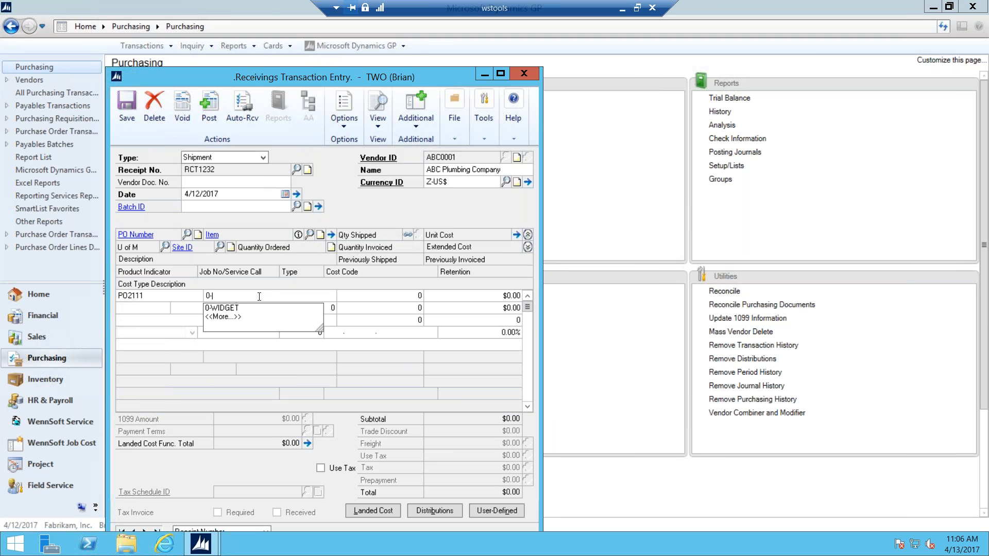
{"action": "left_click", "coordinate": [229, 309]}
{"action": "key", "text": "Tab"}
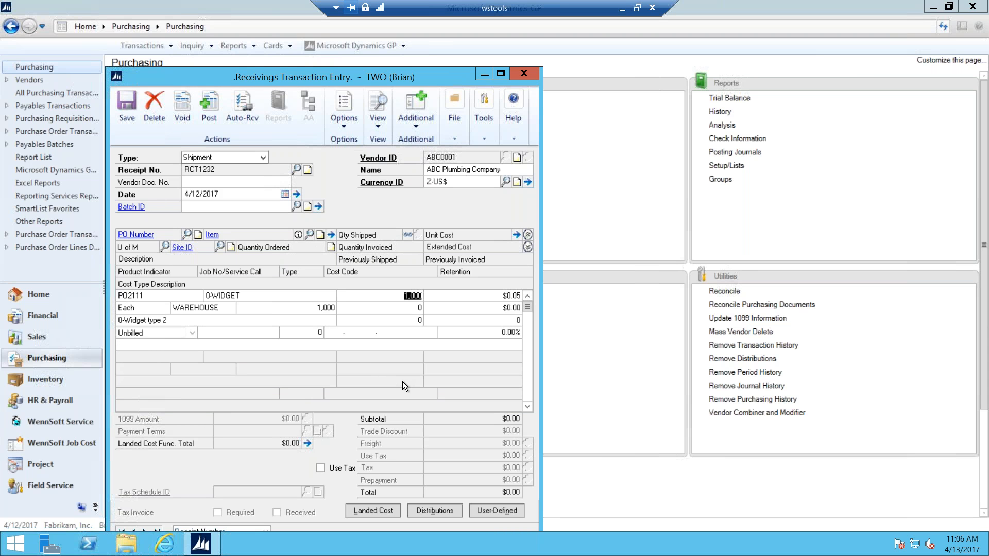
Step: Set the receipt line's extended cost to $54.00 and review the receipt's account distributions
{"action": "key", "text": "Tab"}
{"action": "left_click", "coordinate": [507, 307]}
{"action": "type", "text": "54"}
{"action": "key", "text": "Tab"}
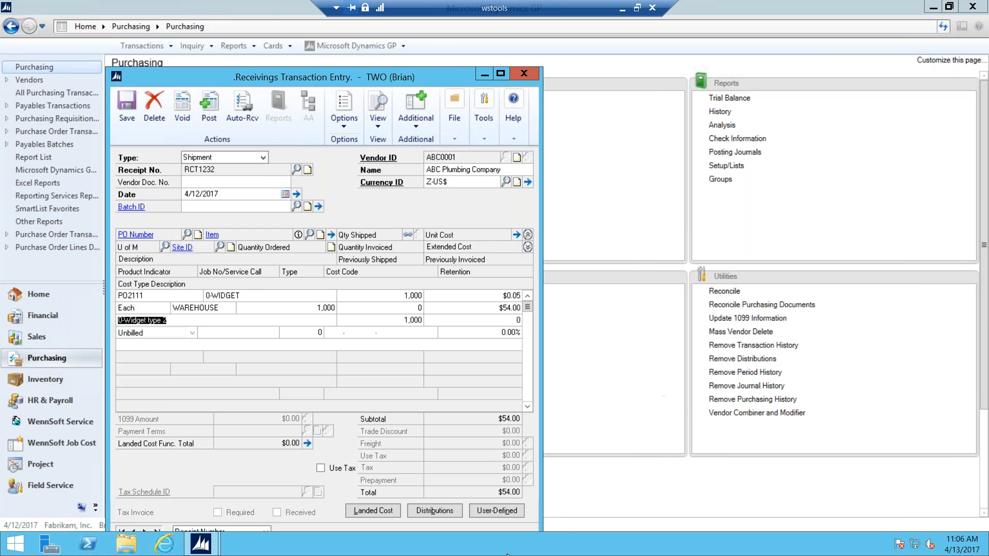
{"action": "left_click", "coordinate": [434, 512]}
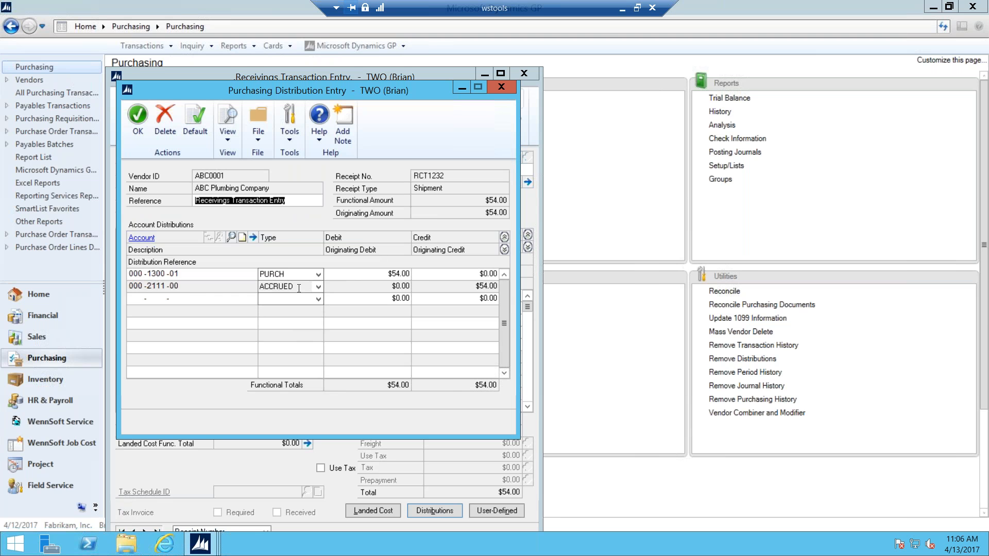
{"action": "left_click", "coordinate": [138, 119]}
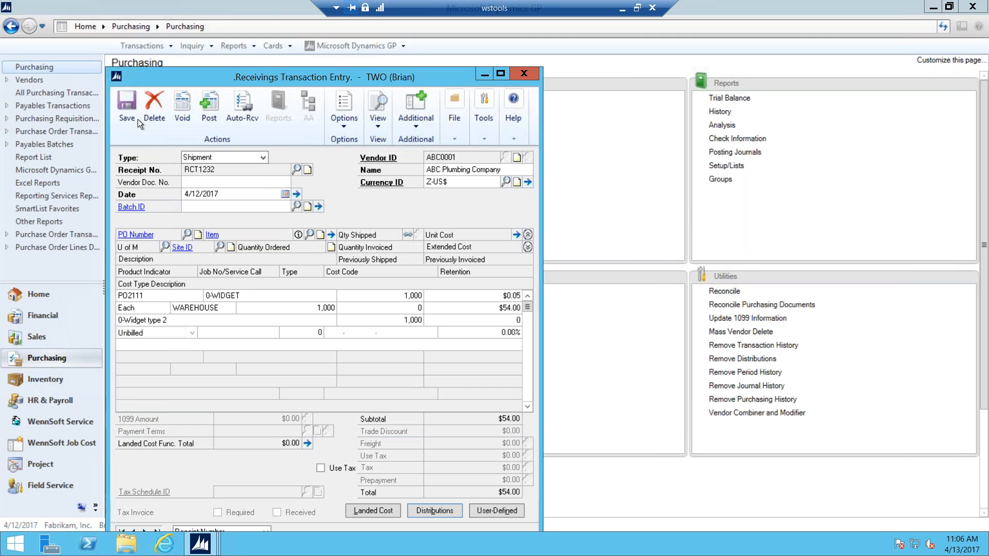
Step: Post the shipment receipt and cancel the posting reports without printing them
{"action": "left_click", "coordinate": [212, 103]}
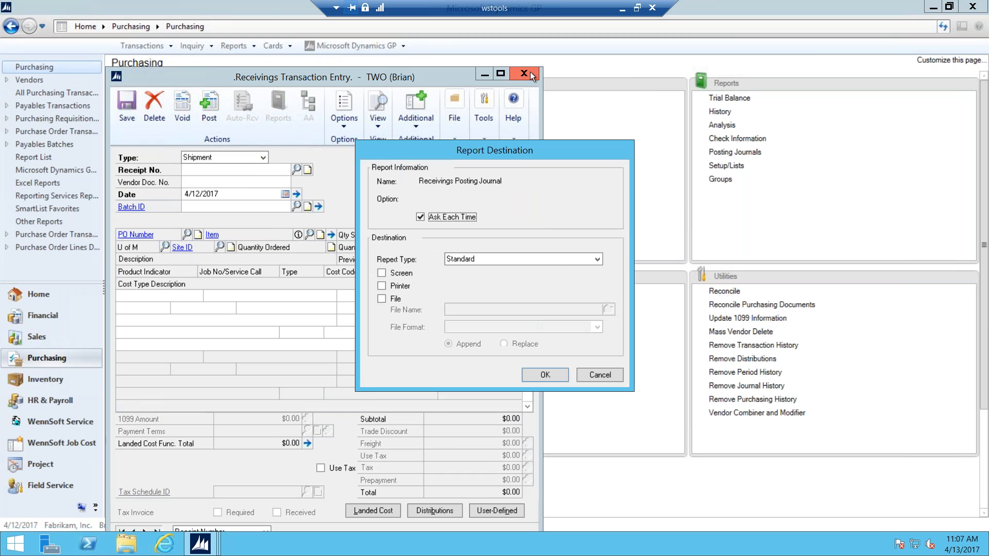
{"action": "left_click", "coordinate": [601, 376]}
{"action": "left_click", "coordinate": [601, 374]}
{"action": "left_click", "coordinate": [601, 374]}
{"action": "left_click", "coordinate": [601, 374]}
{"action": "left_click", "coordinate": [601, 374]}
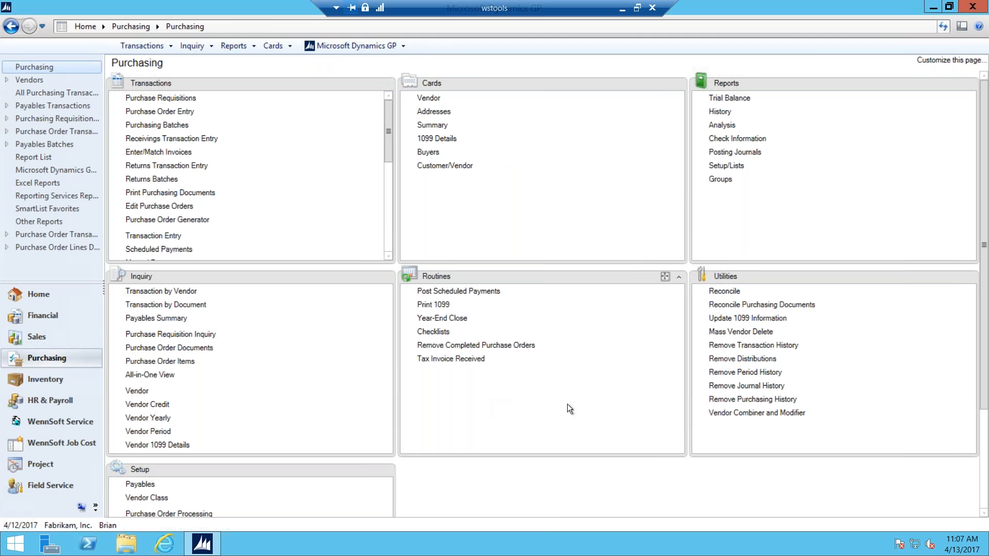
Step: Look up the inventory purchase receipts for item 0-WIDGET at the WAREHOUSE site
{"action": "left_click", "coordinate": [63, 379]}
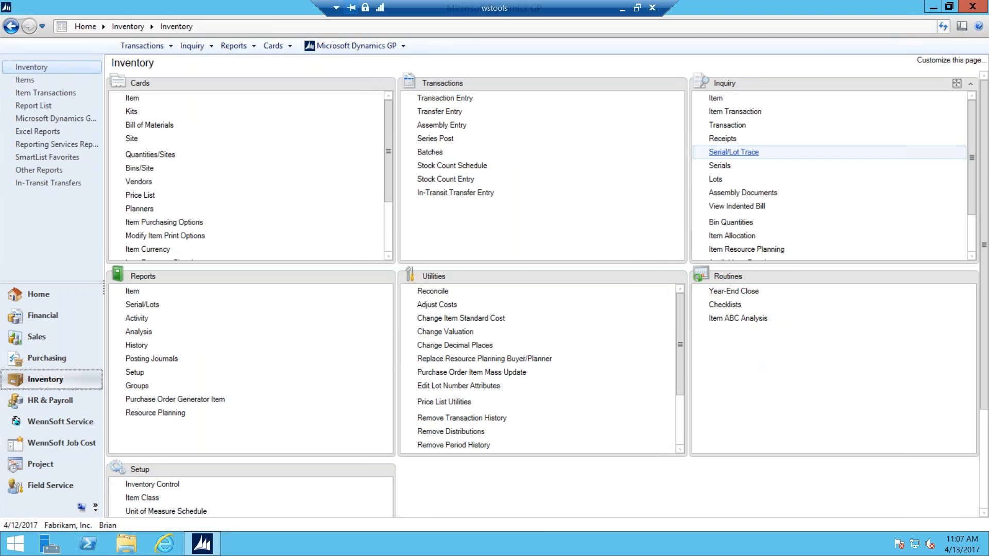
{"action": "left_click", "coordinate": [727, 139]}
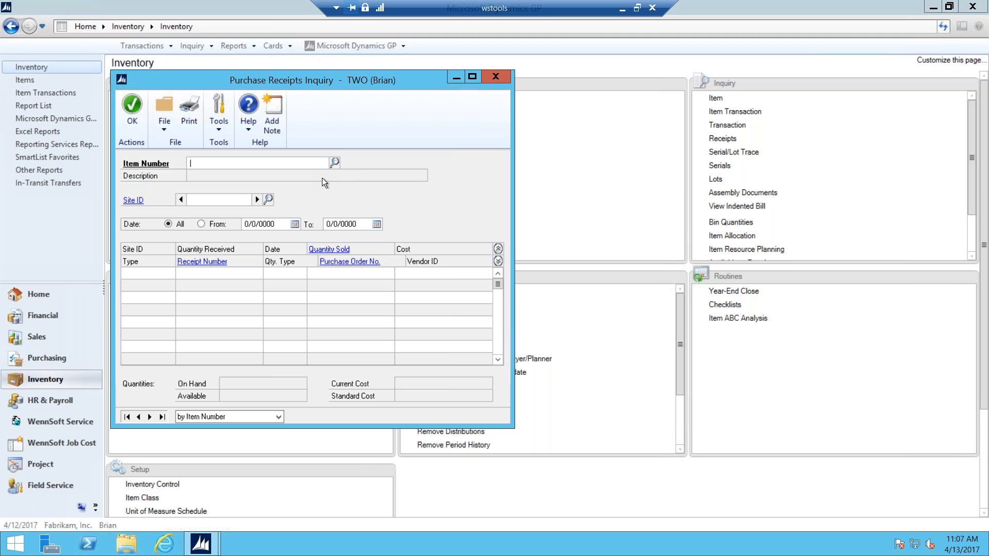
{"action": "type", "text": "0-"}
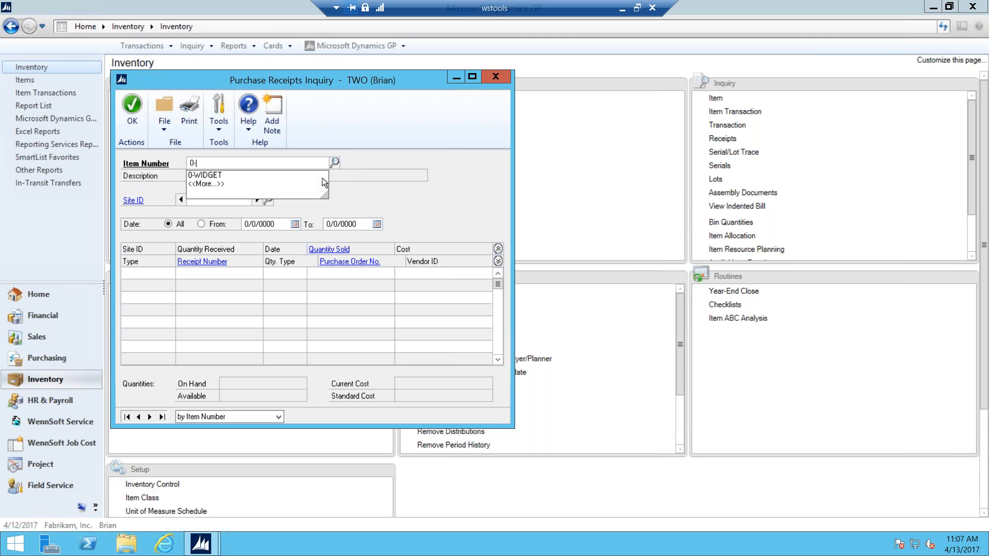
{"action": "left_click", "coordinate": [205, 176]}
{"action": "key", "text": "Tab"}
{"action": "left_click", "coordinate": [269, 200]}
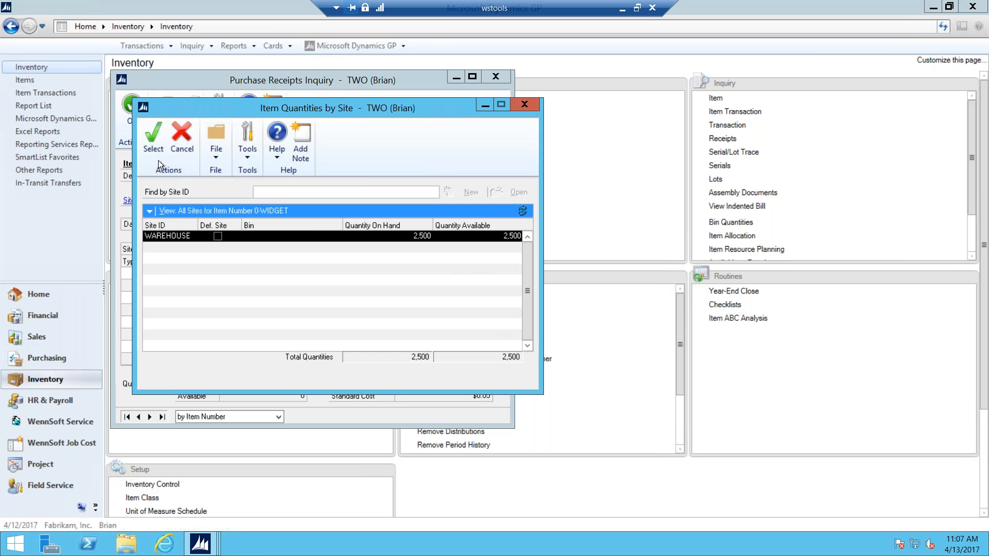
{"action": "left_click", "coordinate": [152, 138]}
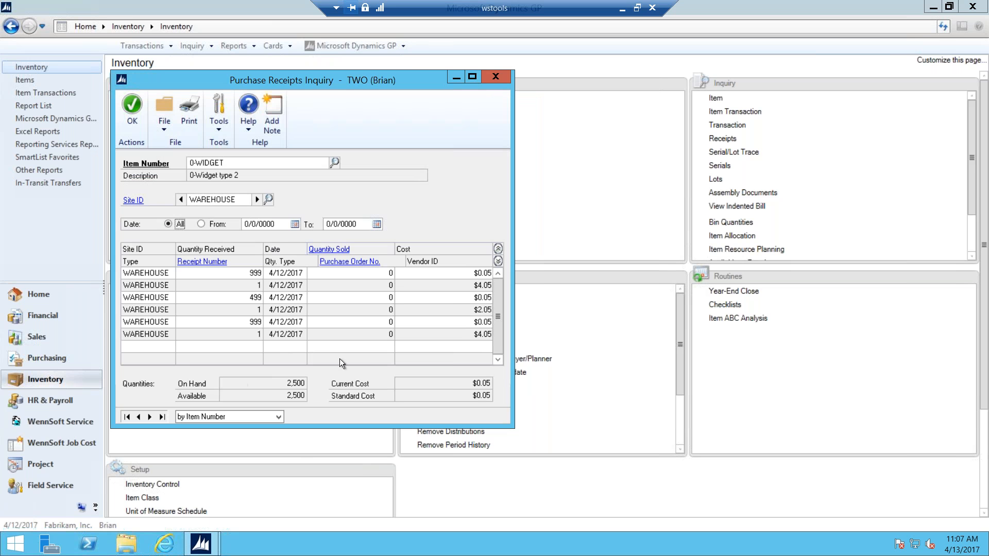
Step: Expand the receipt details, examine the quantities and costs of the latest widget receipt, and close the inquiry
{"action": "left_click", "coordinate": [137, 323]}
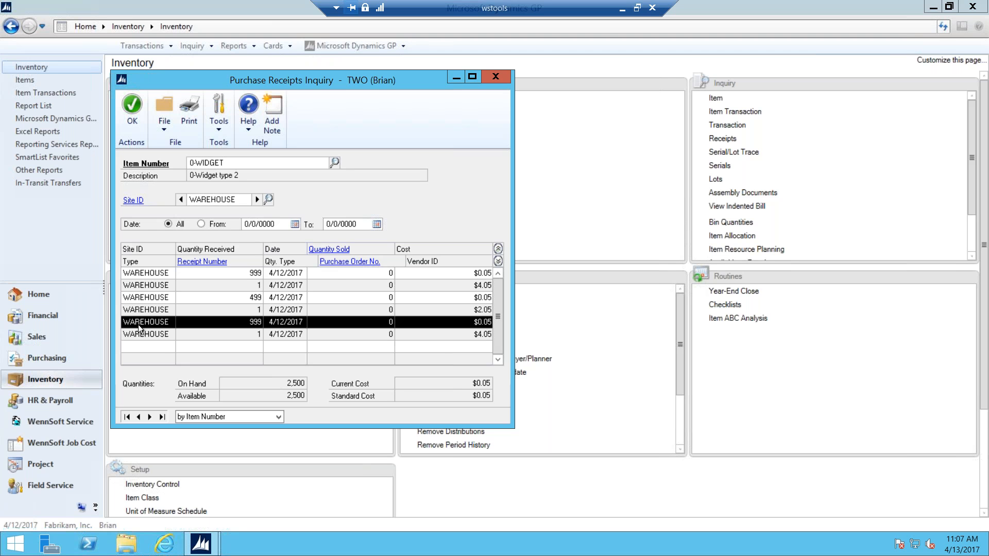
{"action": "left_click", "coordinate": [498, 261]}
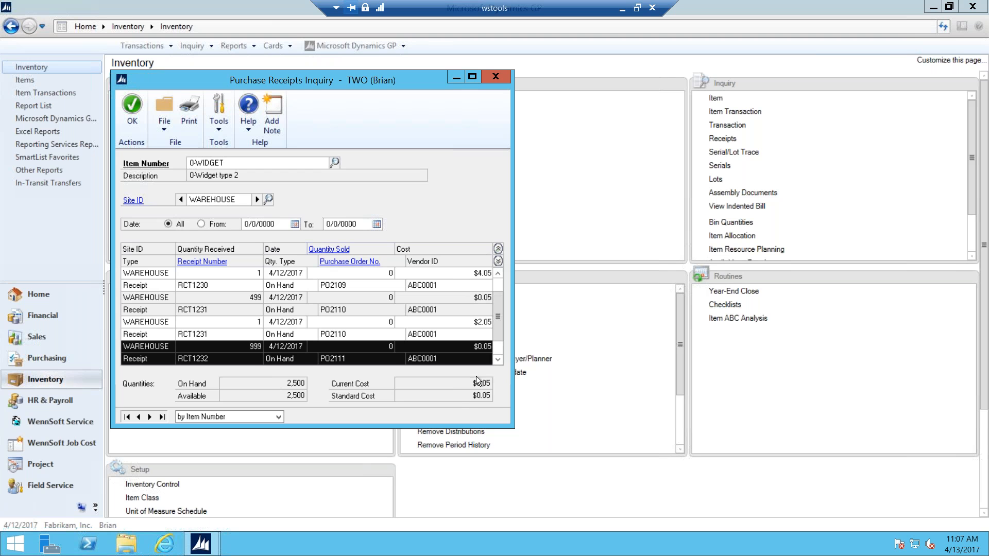
{"action": "left_click", "coordinate": [498, 361]}
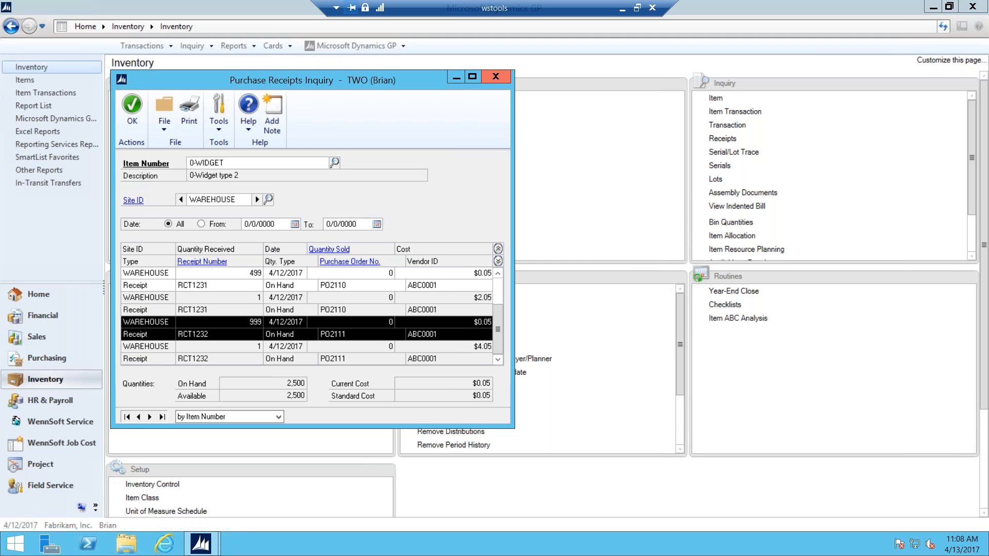
{"action": "left_click", "coordinate": [495, 77]}
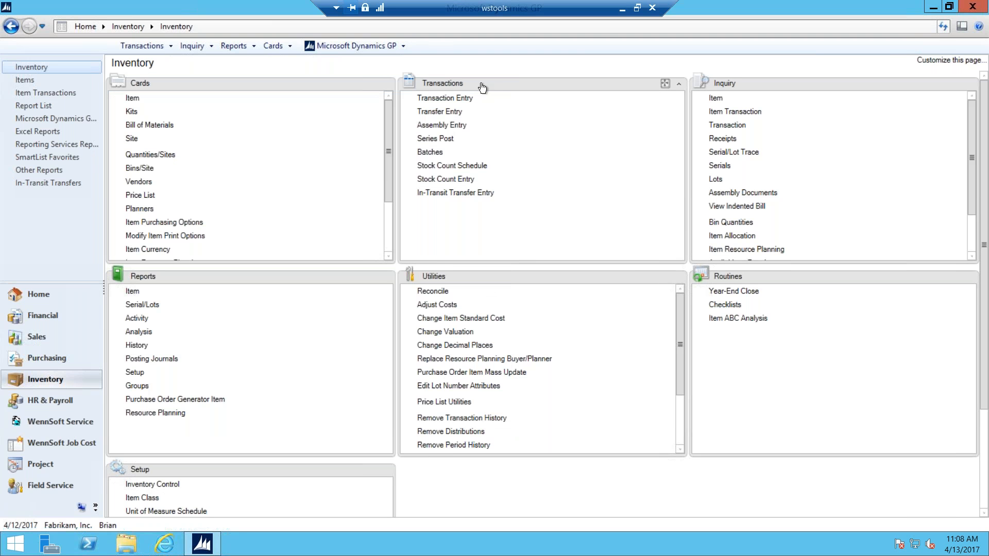
Step: Switch to the wsTOOLS company and decline rolling forward the service calls
{"action": "left_click", "coordinate": [353, 44]}
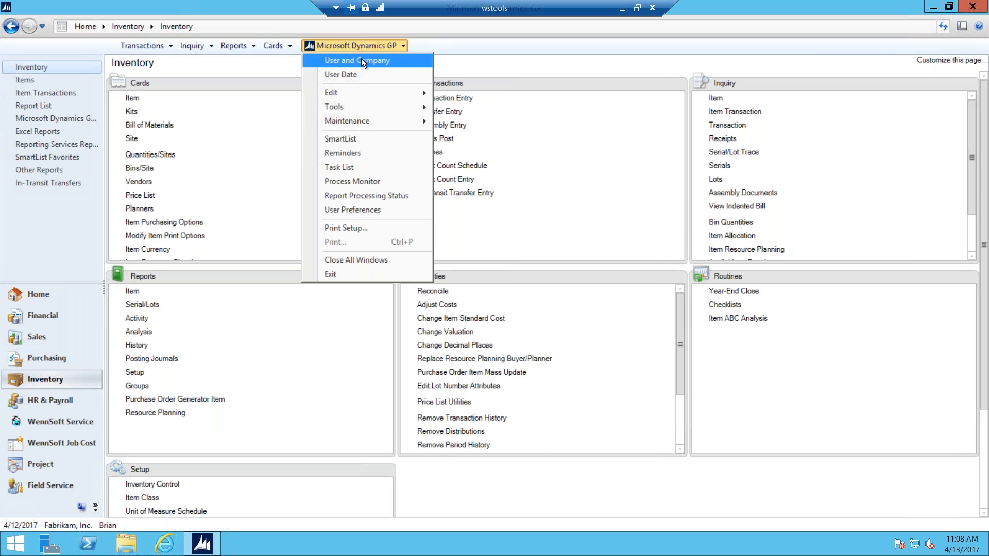
{"action": "left_click", "coordinate": [362, 57]}
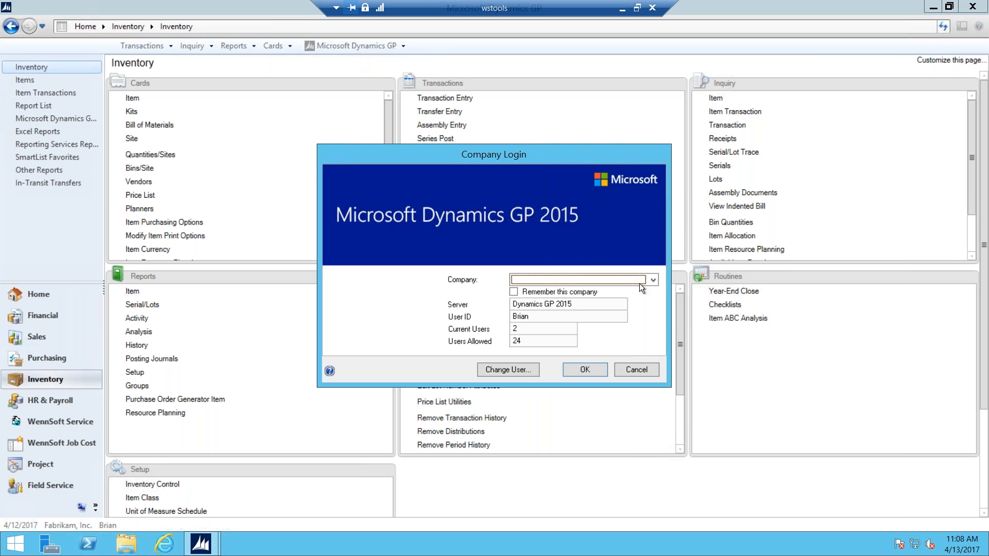
{"action": "left_click", "coordinate": [652, 279]}
{"action": "left_click", "coordinate": [552, 298]}
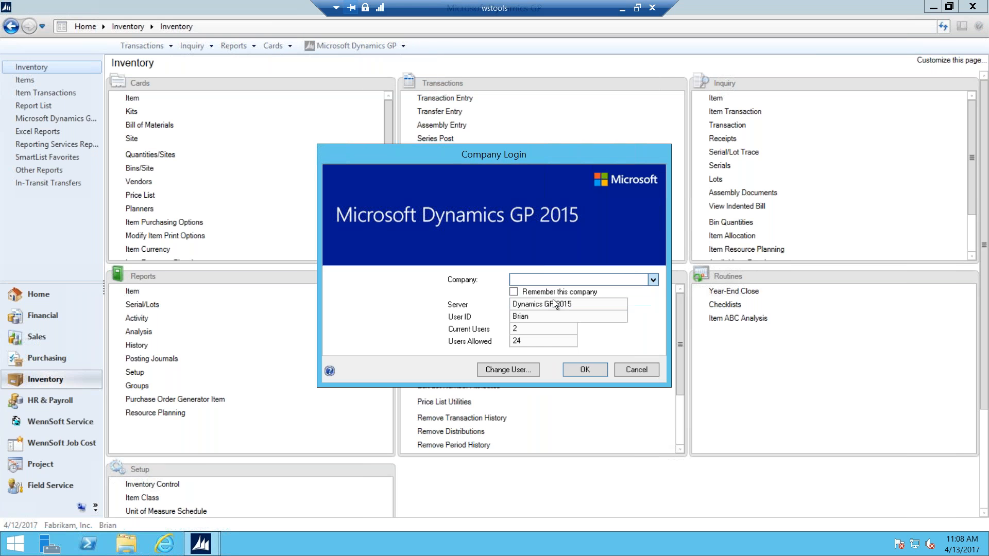
{"action": "left_click", "coordinate": [584, 369]}
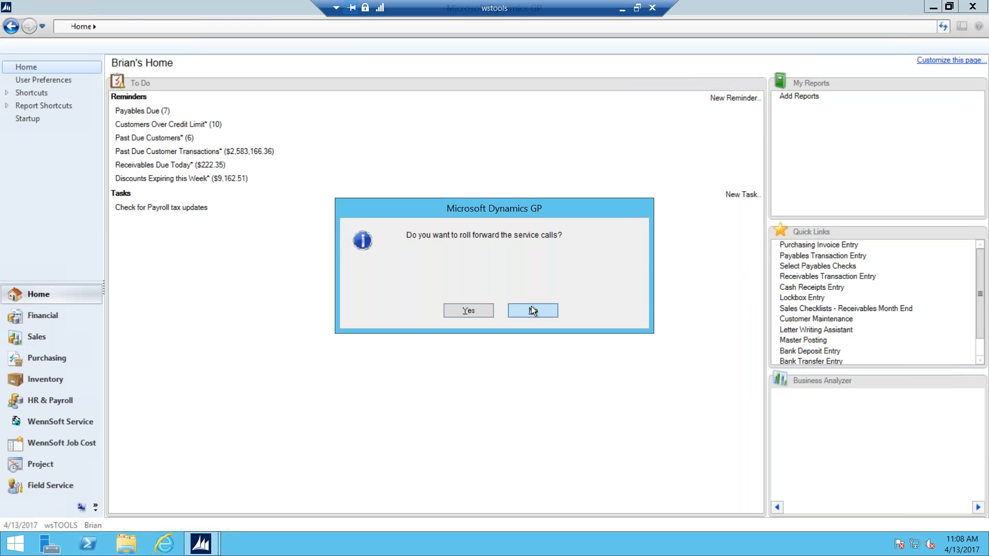
{"action": "left_click", "coordinate": [532, 311]}
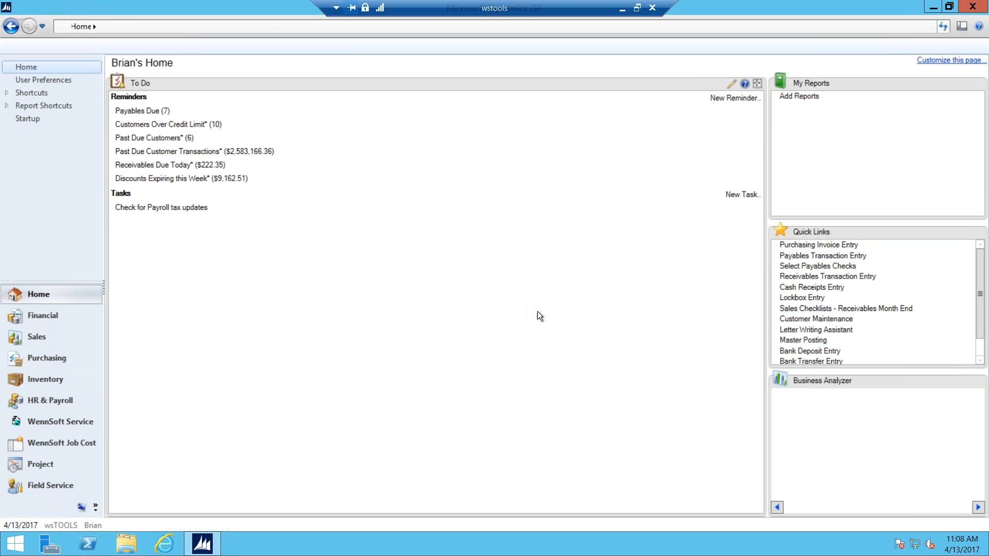
Step: Start a new standard purchase order for vendor ABC Plumbing Company
{"action": "left_click", "coordinate": [48, 356]}
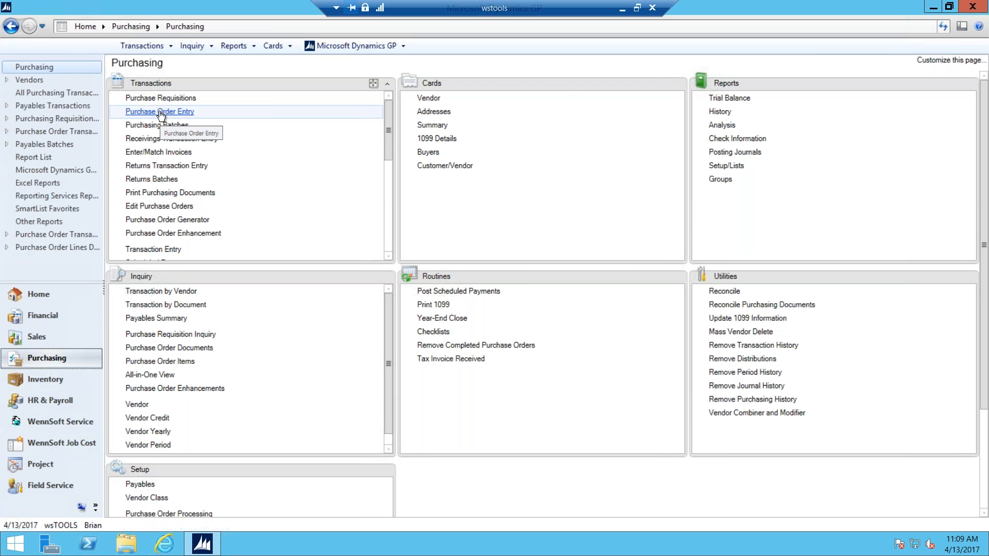
{"action": "left_click", "coordinate": [160, 112]}
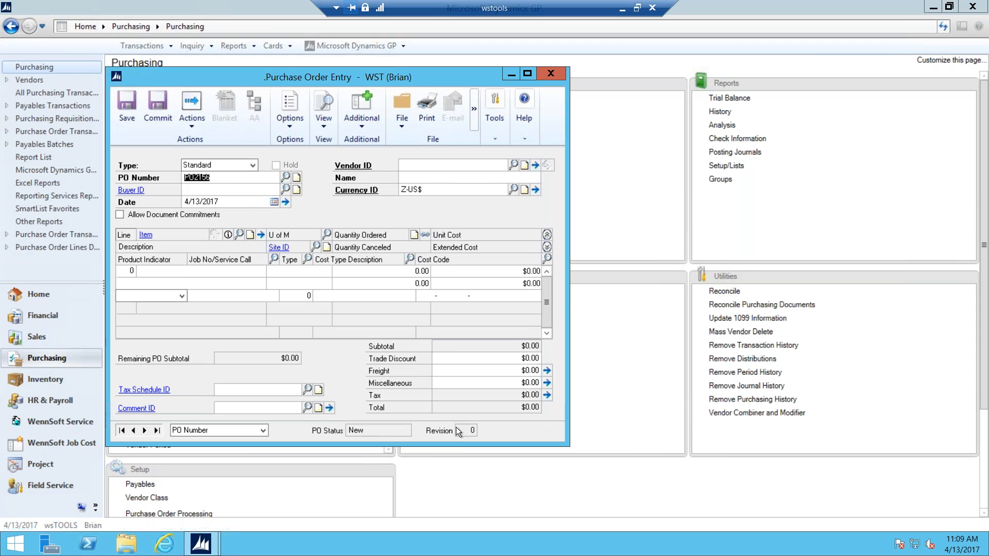
{"action": "key", "text": "Tab"}
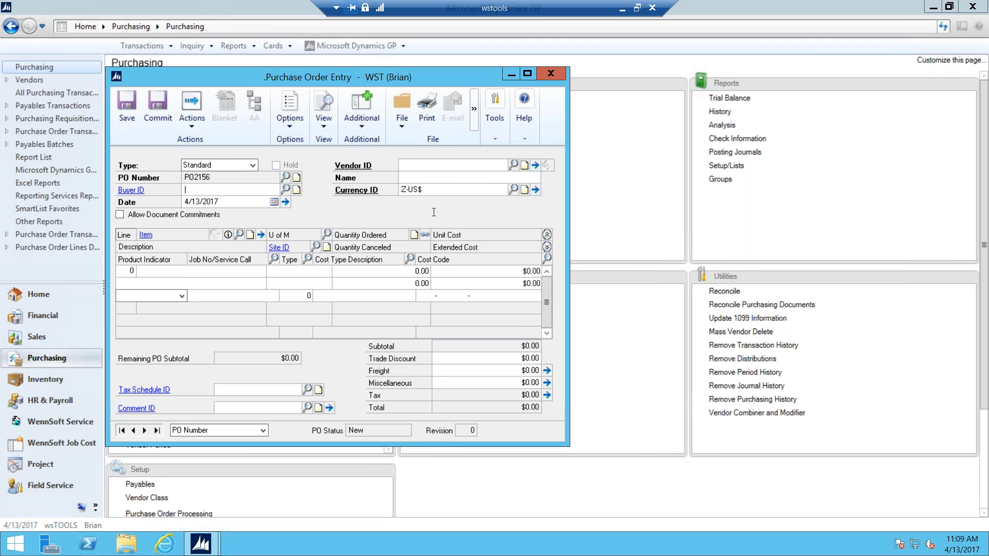
{"action": "left_click", "coordinate": [513, 164]}
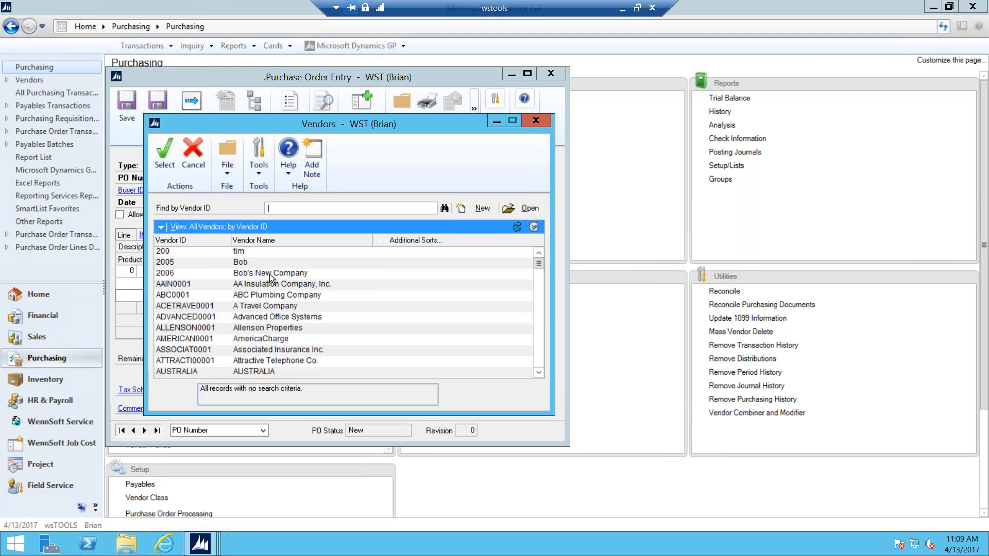
{"action": "left_click", "coordinate": [267, 293]}
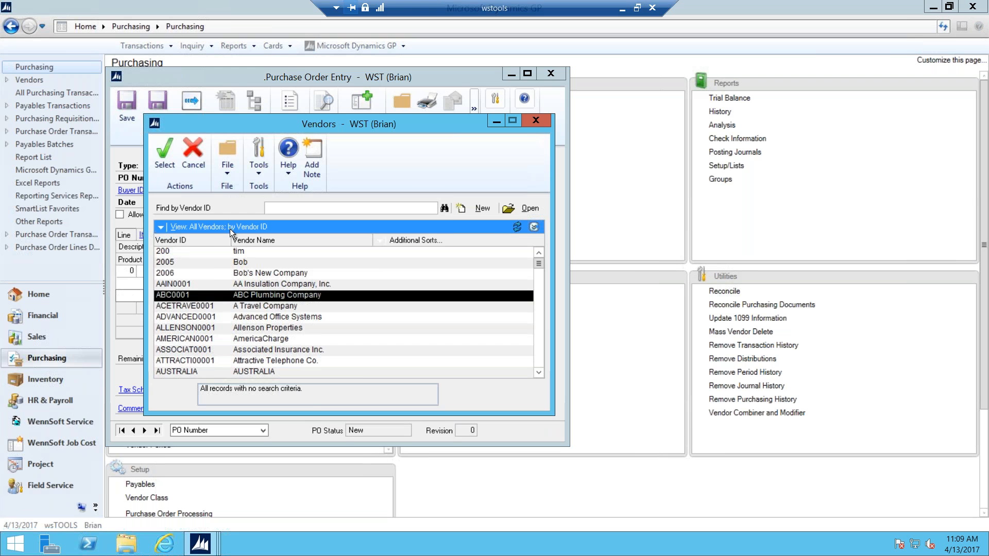
{"action": "left_click", "coordinate": [165, 150]}
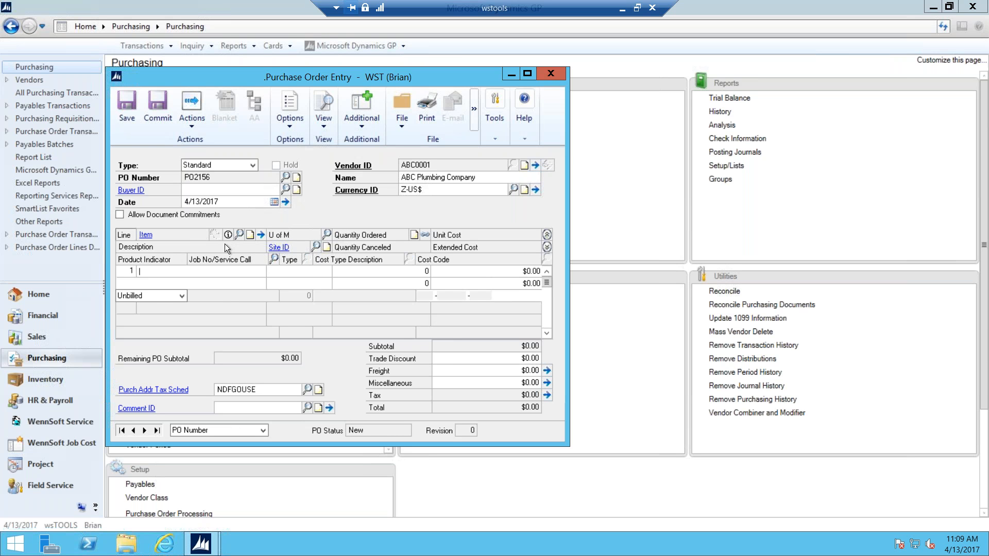
Step: Add a purchase order line for 0-WIDGET with unit Each, quantity 1,000 and site WAREHOUSE
{"action": "type", "text": "0-"}
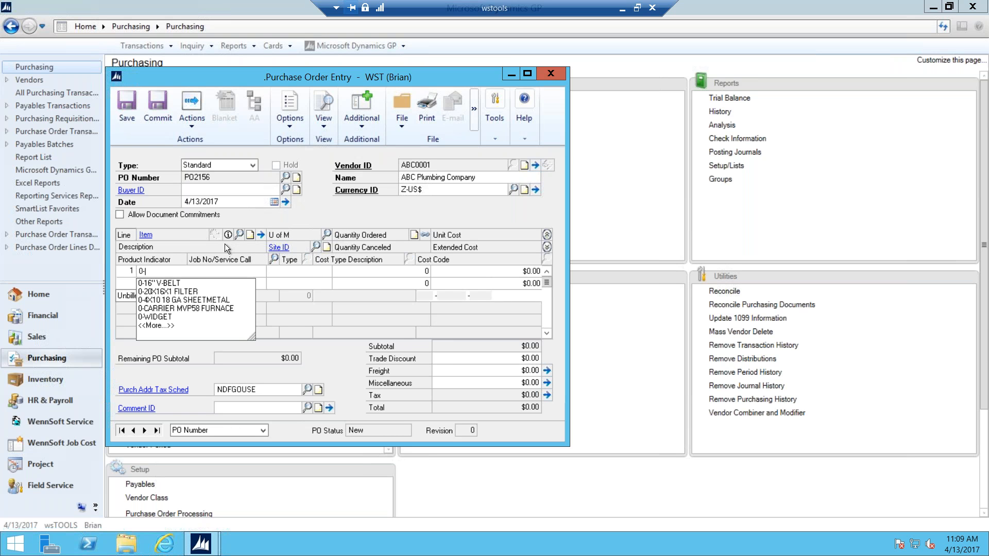
{"action": "left_click", "coordinate": [169, 316]}
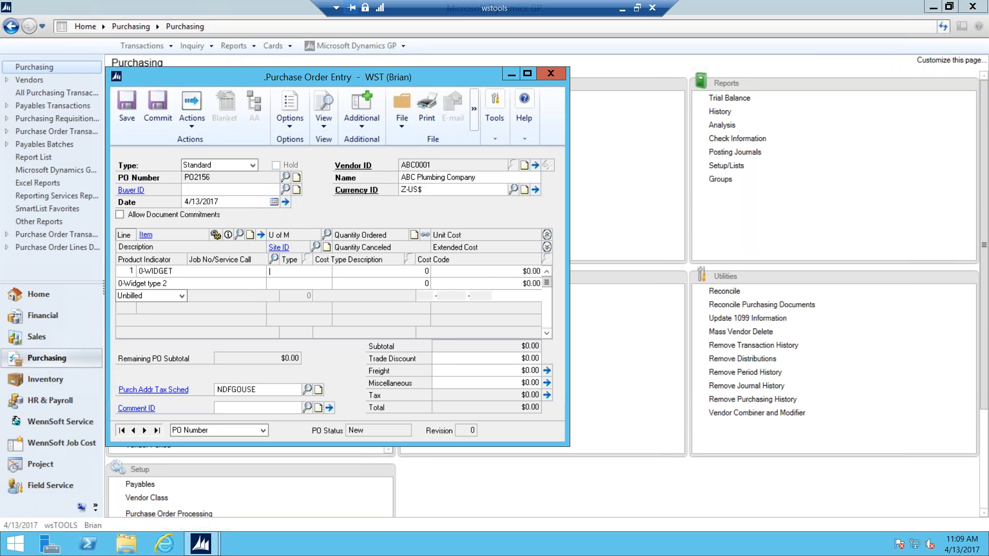
{"action": "type", "text": "Each"}
{"action": "key", "text": "Tab"}
{"action": "type", "text": "1000"}
{"action": "key", "text": "Tab"}
{"action": "left_click", "coordinate": [284, 281]}
{"action": "type", "text": "W"}
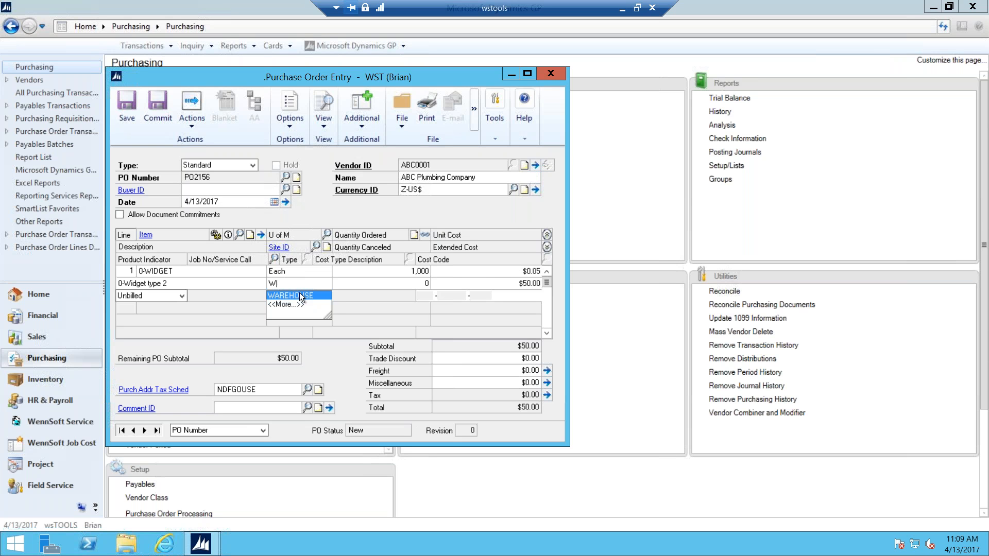
{"action": "left_click", "coordinate": [286, 295]}
Step: Set the widget line's extended cost to $54.00, save the purchase order without committing it, and close the entry window
{"action": "left_click", "coordinate": [527, 284]}
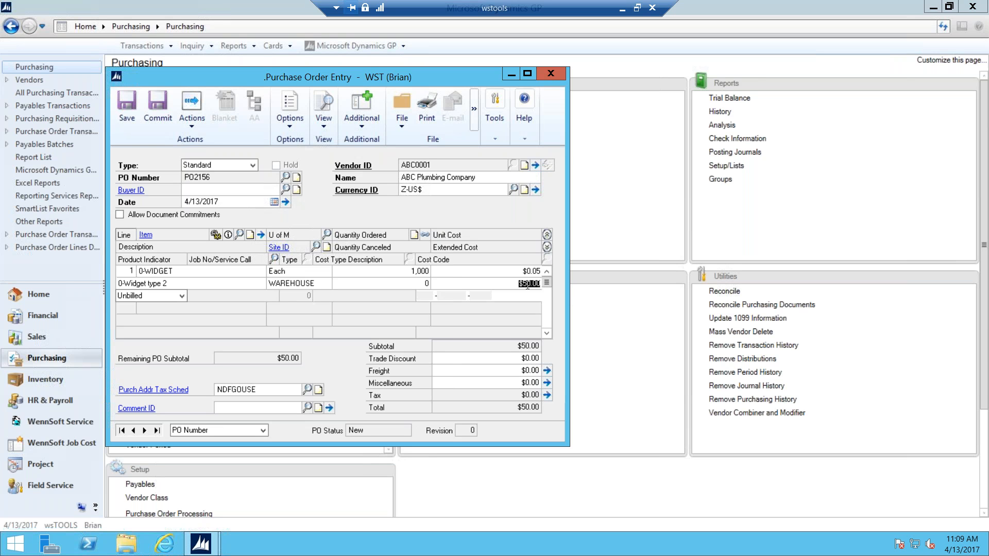
{"action": "type", "text": "54"}
{"action": "key", "text": "Tab"}
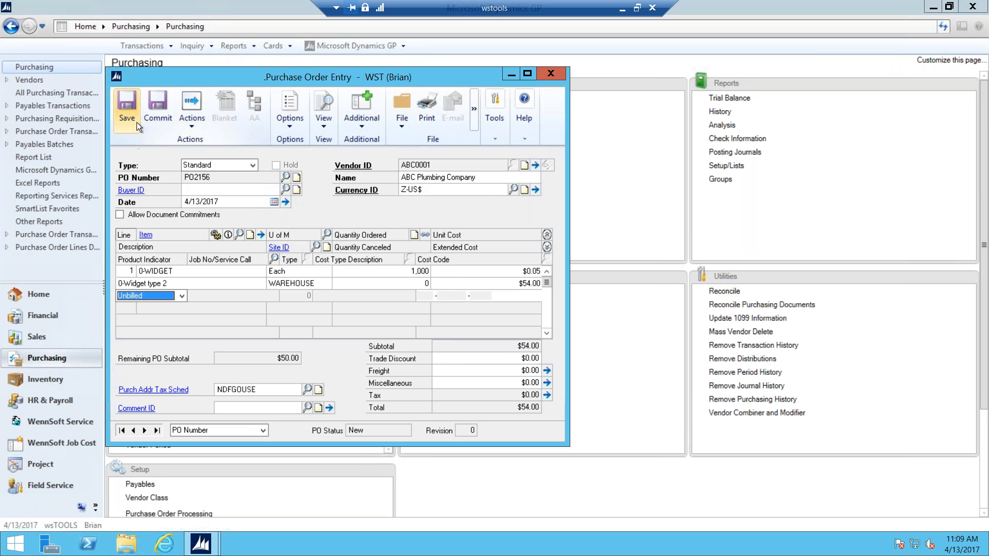
{"action": "left_click", "coordinate": [129, 111]}
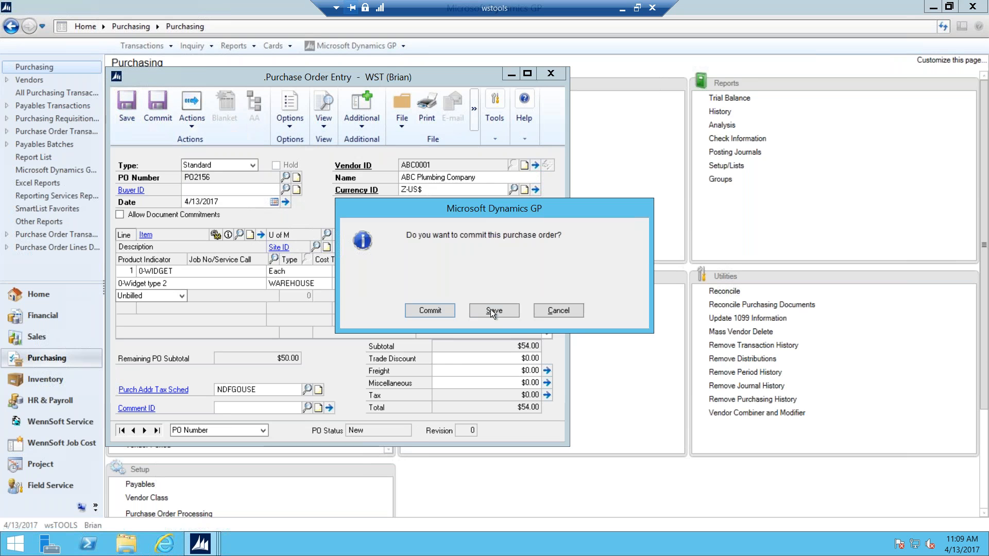
{"action": "left_click", "coordinate": [494, 310]}
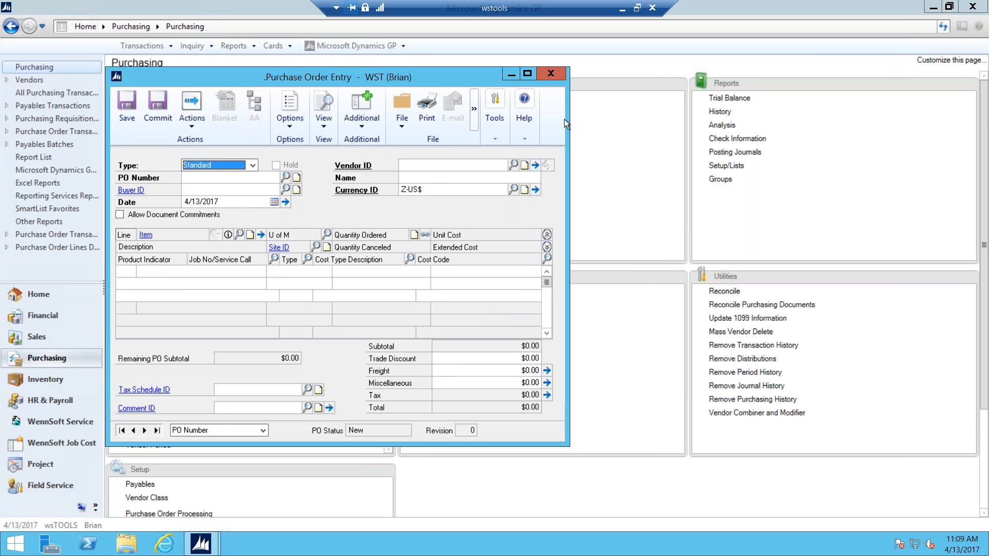
{"action": "left_click", "coordinate": [552, 73]}
Step: Start a shipment receivings transaction for vendor ABC Plumbing Company
{"action": "left_click", "coordinate": [186, 139]}
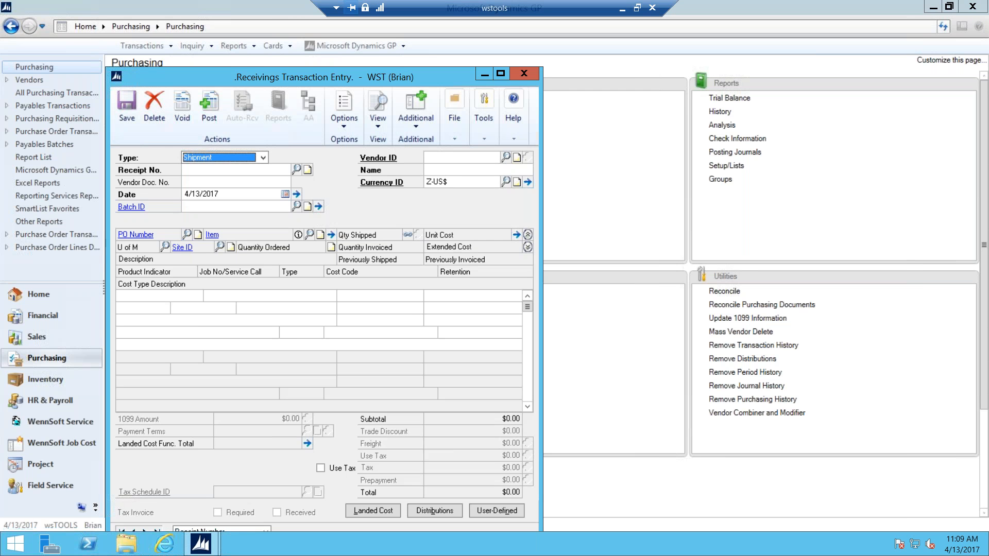
{"action": "key", "text": "Tab"}
{"action": "key", "text": "Tab"}
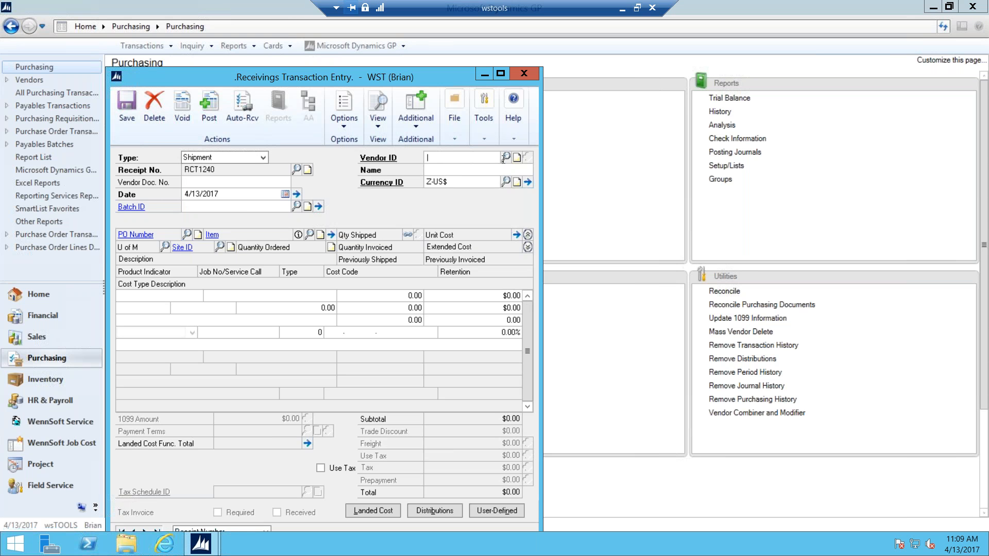
{"action": "left_click", "coordinate": [505, 157]}
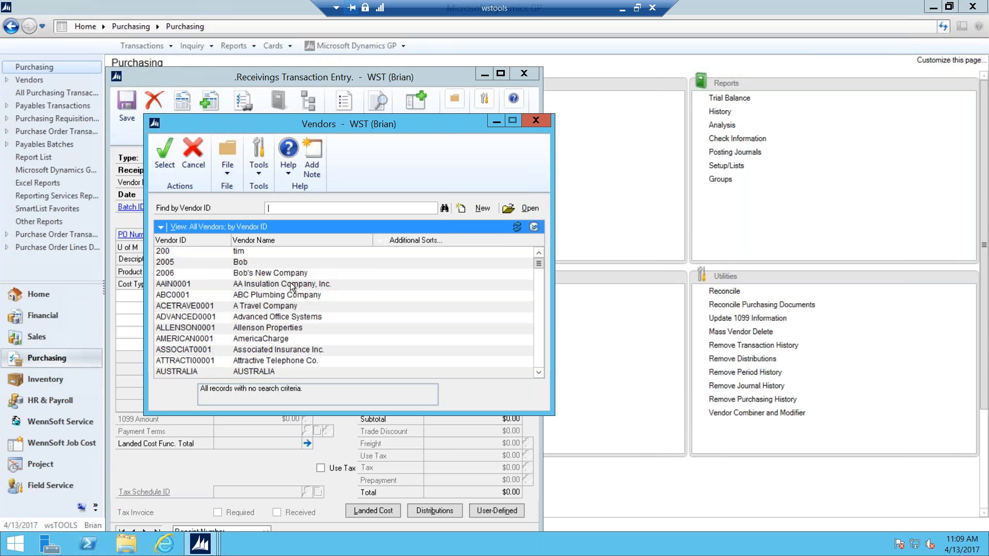
{"action": "left_click", "coordinate": [283, 296]}
{"action": "left_click", "coordinate": [165, 157]}
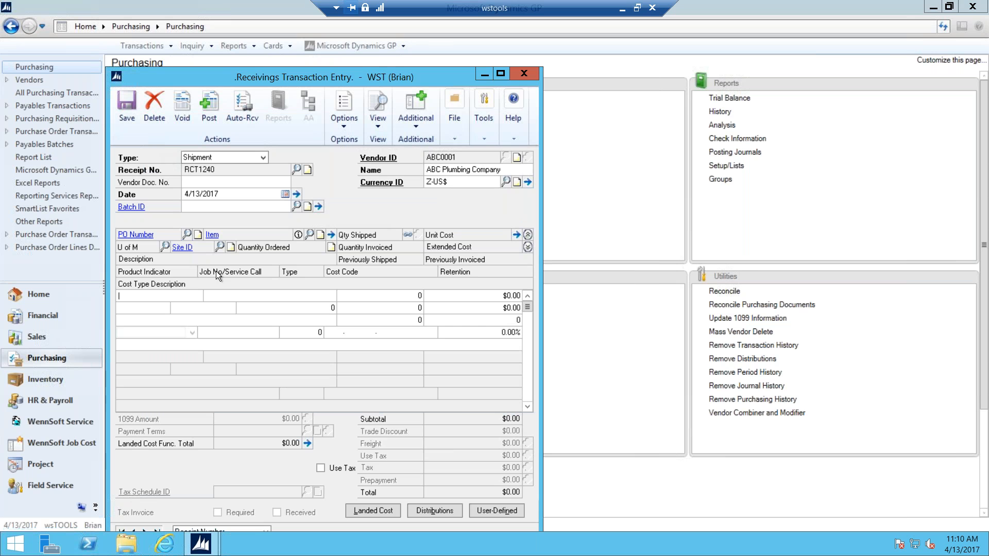
Step: Assign the vendor's most recent open purchase order to the first receipt line
{"action": "left_click", "coordinate": [186, 234]}
{"action": "left_click_drag", "start_coordinate": [505, 283], "coordinate": [499, 336]}
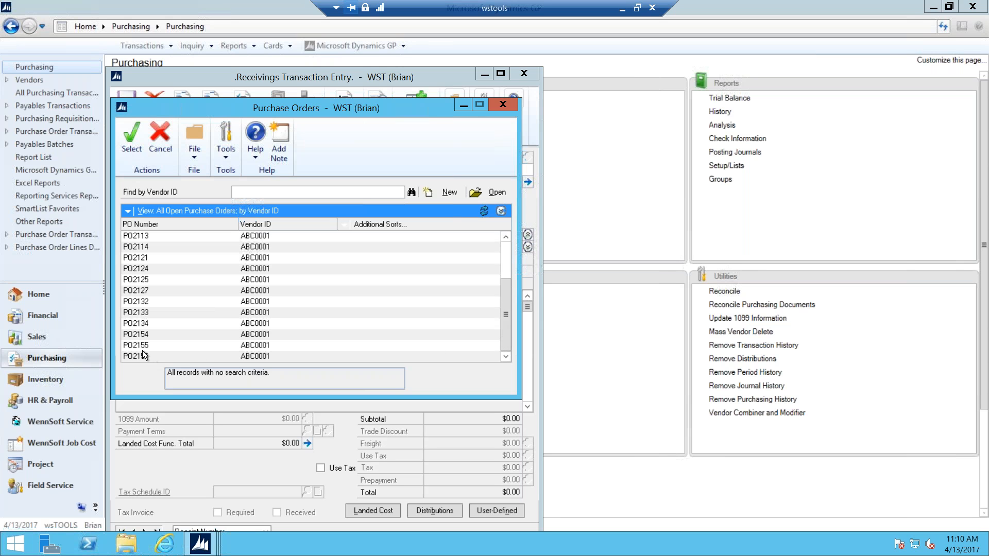
{"action": "left_click", "coordinate": [146, 356]}
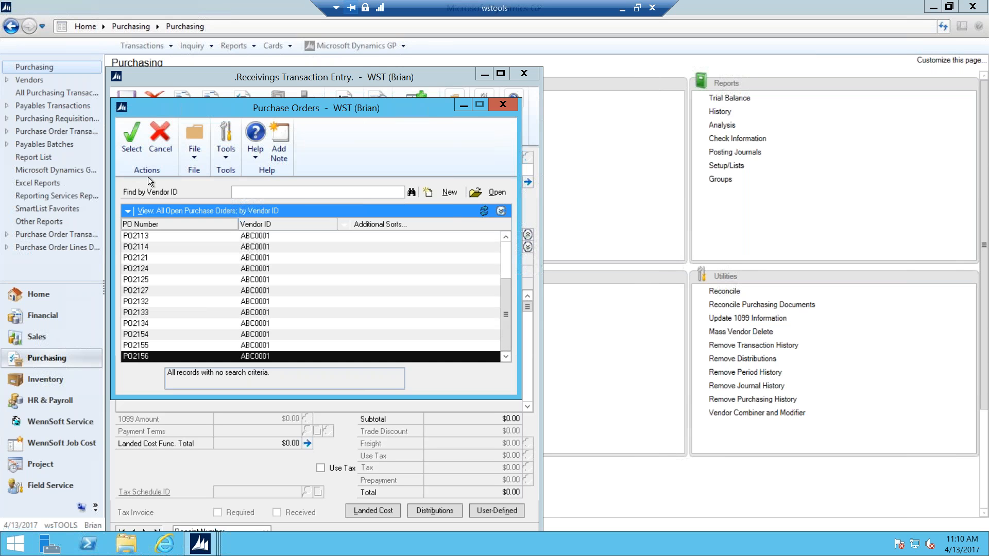
{"action": "left_click", "coordinate": [134, 140]}
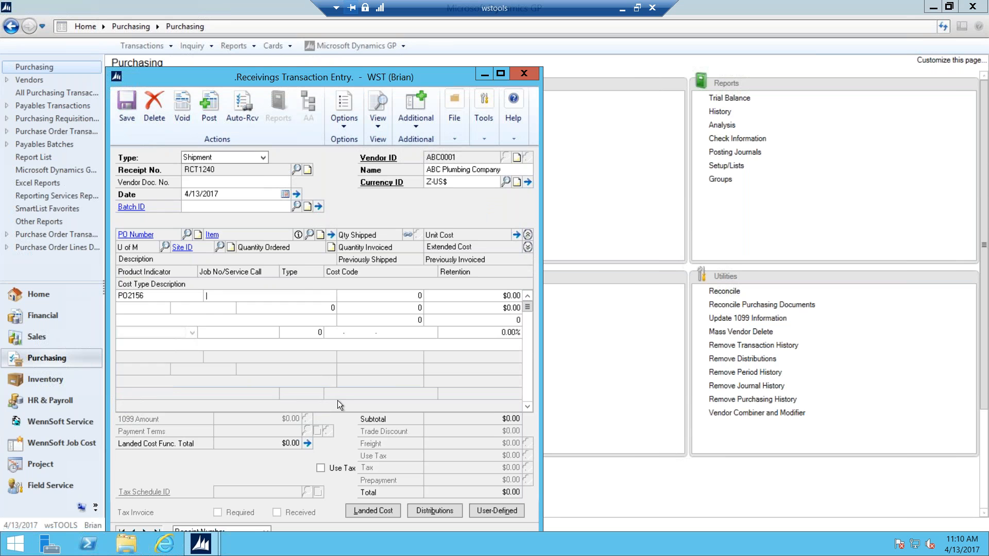
Step: Add item 0-WIDGET to the receipt line with a shipped quantity of 1,000
{"action": "type", "text": "0-W"}
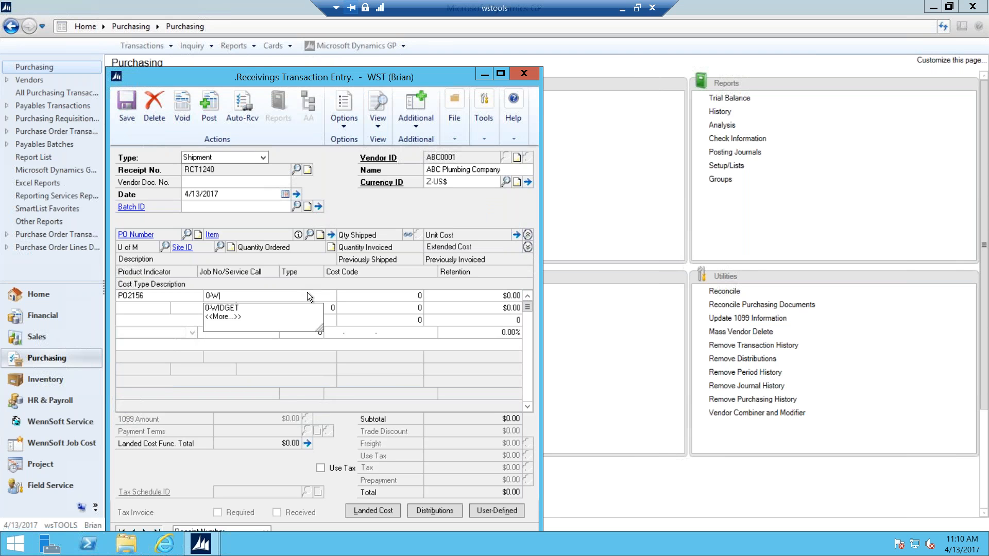
{"action": "left_click", "coordinate": [257, 308]}
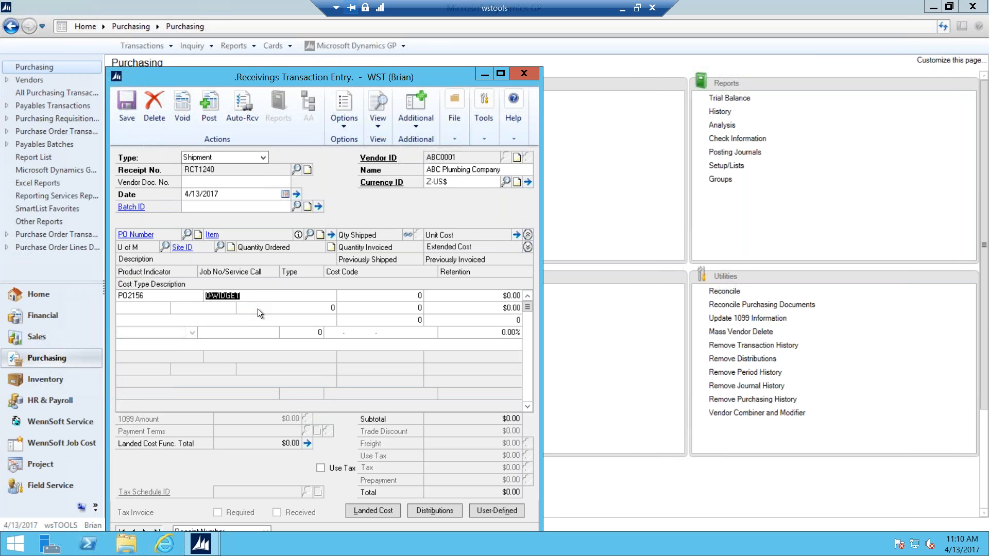
{"action": "key", "text": "Tab"}
{"action": "type", "text": "1000"}
{"action": "key", "text": "Tab"}
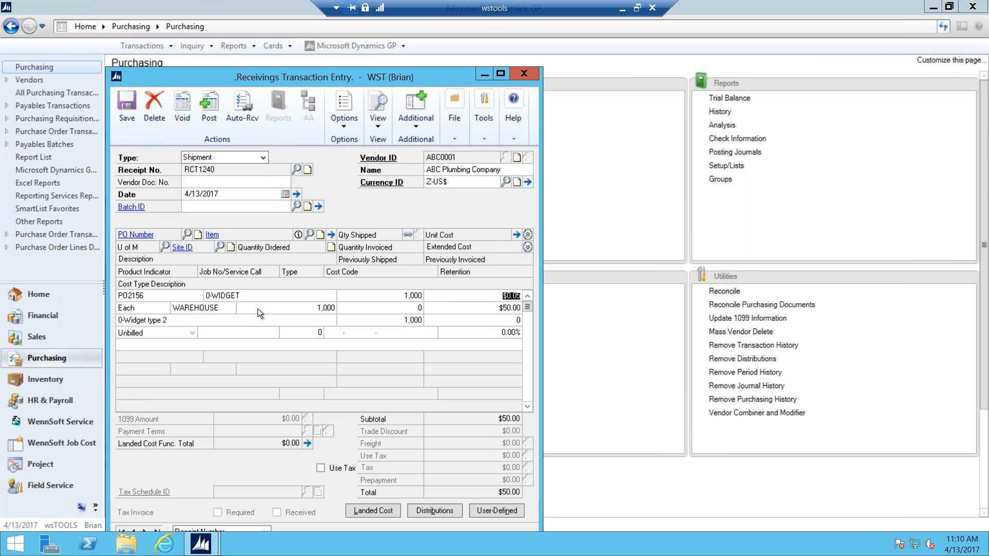
Step: Set the receipt line's extended cost to $54.00 and check the receipt's account distributions
{"action": "left_click", "coordinate": [510, 308]}
{"action": "type", "text": "54"}
{"action": "key", "text": "Tab"}
{"action": "mouse_move", "coordinate": [976, 498]}
{"action": "left_click", "coordinate": [434, 510]}
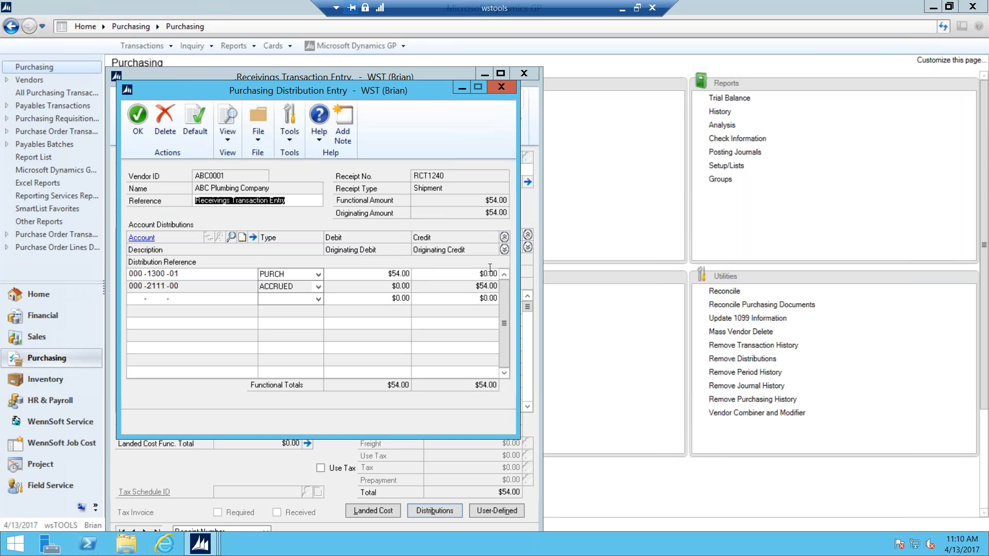
{"action": "left_click", "coordinate": [138, 122]}
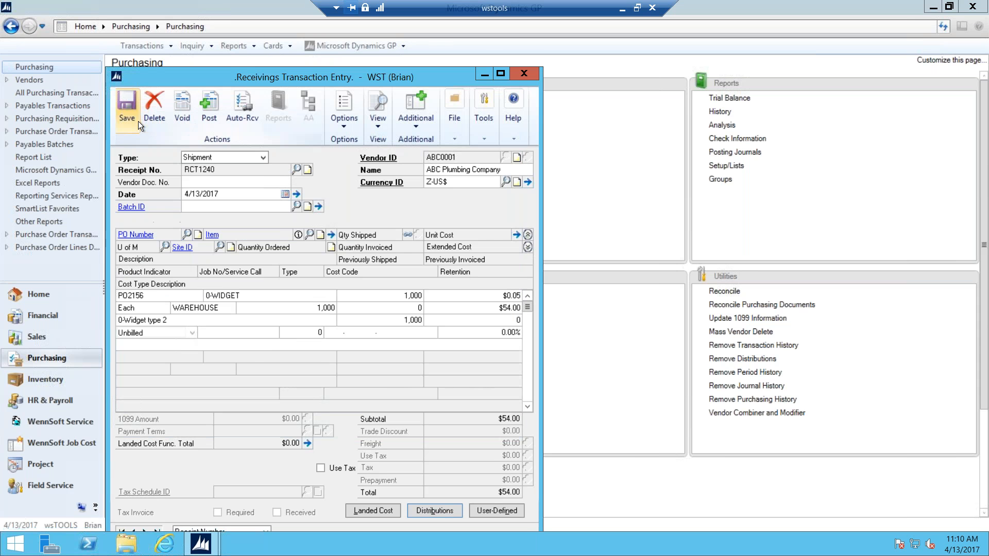
Step: Post the shipment receipt and skip all of the posting reports
{"action": "left_click", "coordinate": [211, 107]}
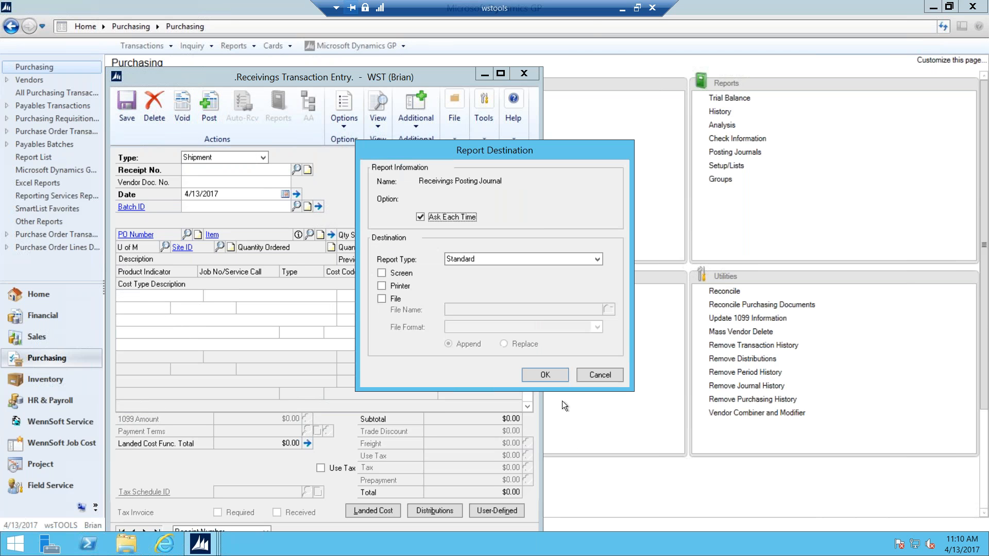
{"action": "left_click", "coordinate": [599, 375]}
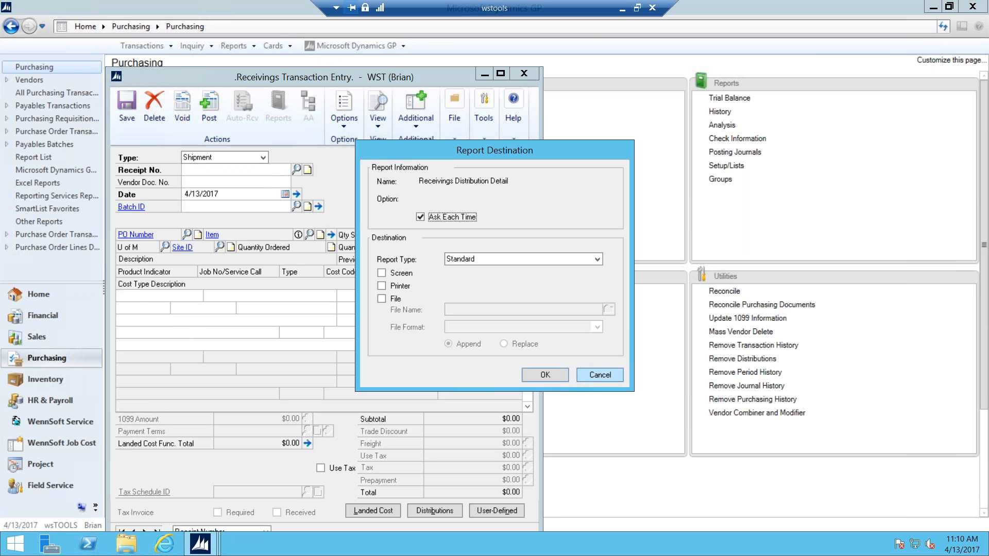
{"action": "left_click", "coordinate": [599, 375]}
{"action": "left_click", "coordinate": [599, 375]}
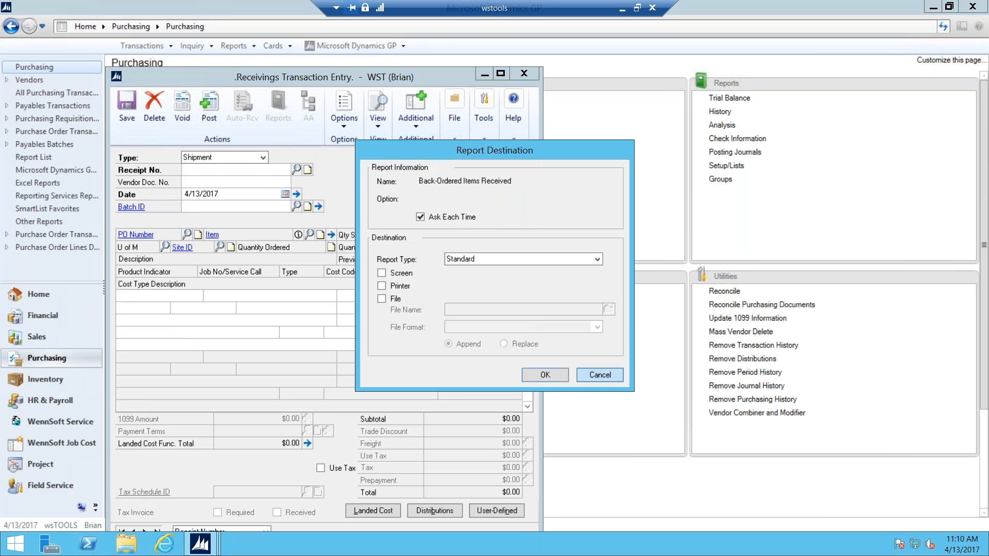
{"action": "left_click", "coordinate": [599, 375]}
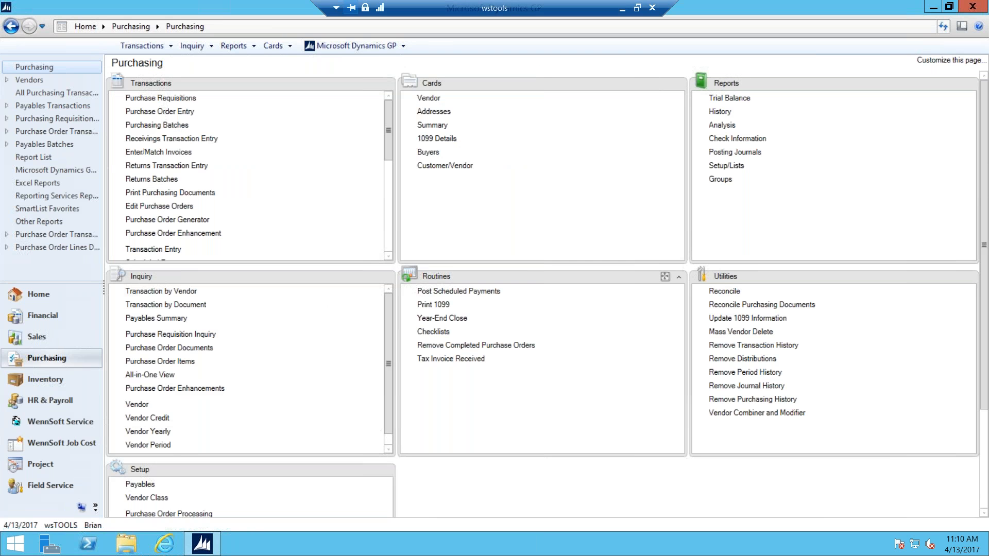
Step: Look up the inventory purchase receipts for item 0-WIDGET at site WAREHOUSE
{"action": "left_click", "coordinate": [45, 378]}
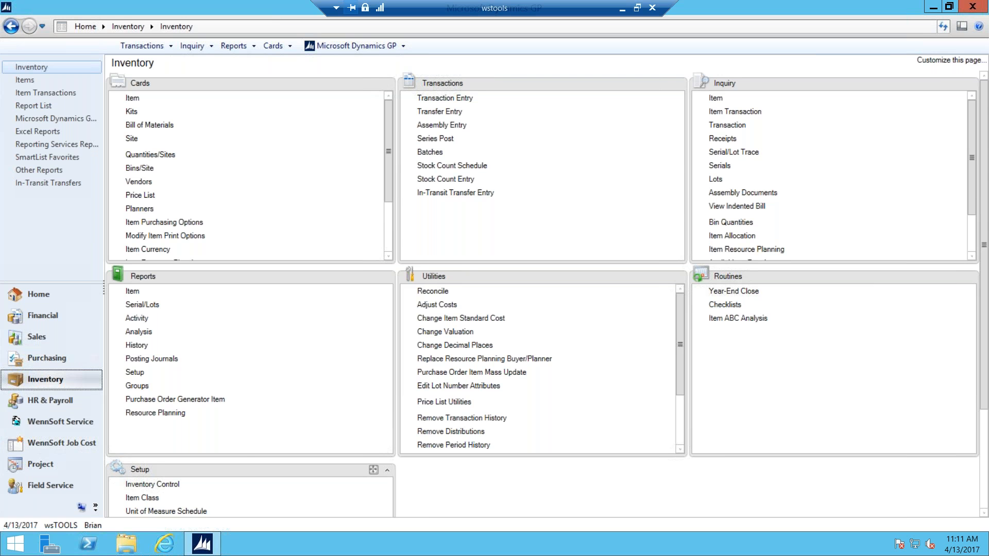
{"action": "left_click", "coordinate": [723, 139]}
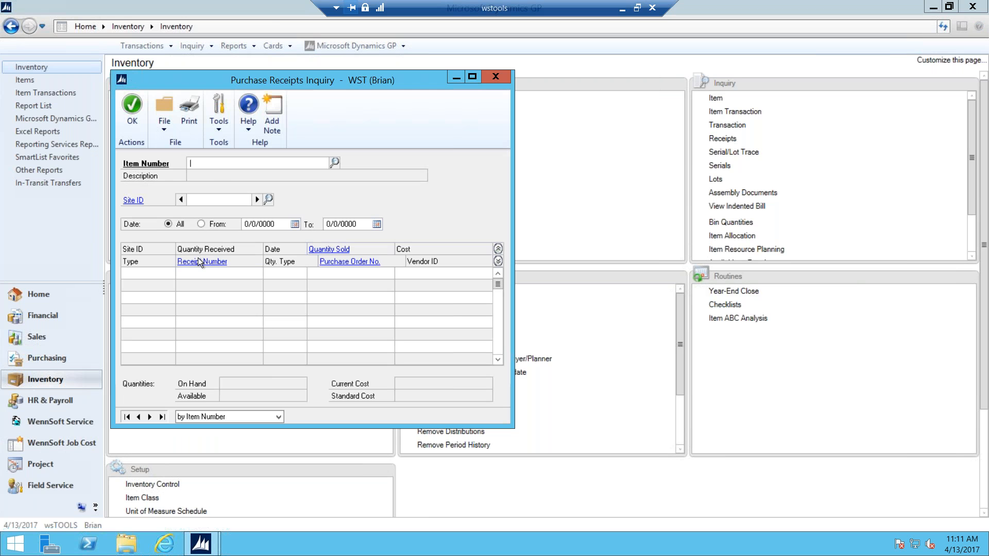
{"action": "type", "text": "0-W"}
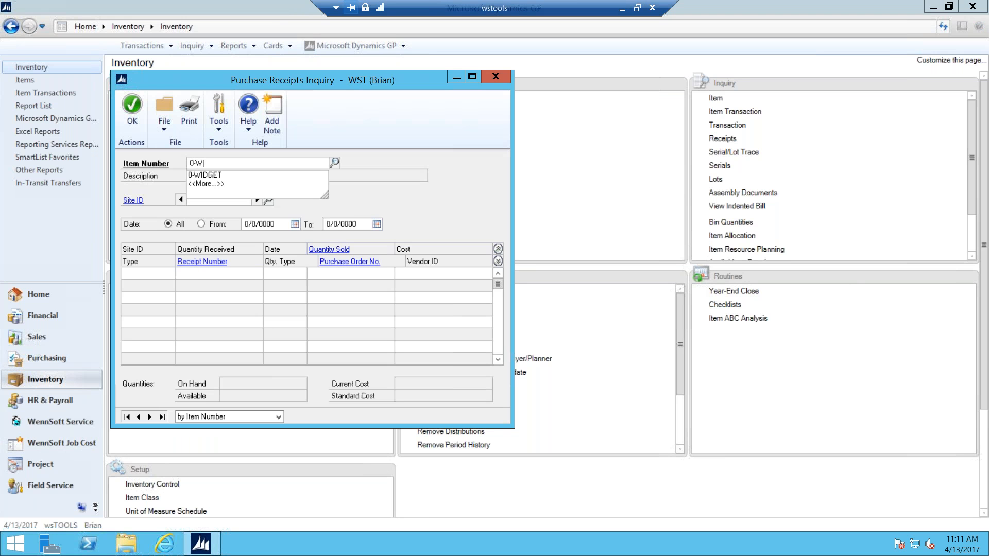
{"action": "left_click", "coordinate": [195, 176]}
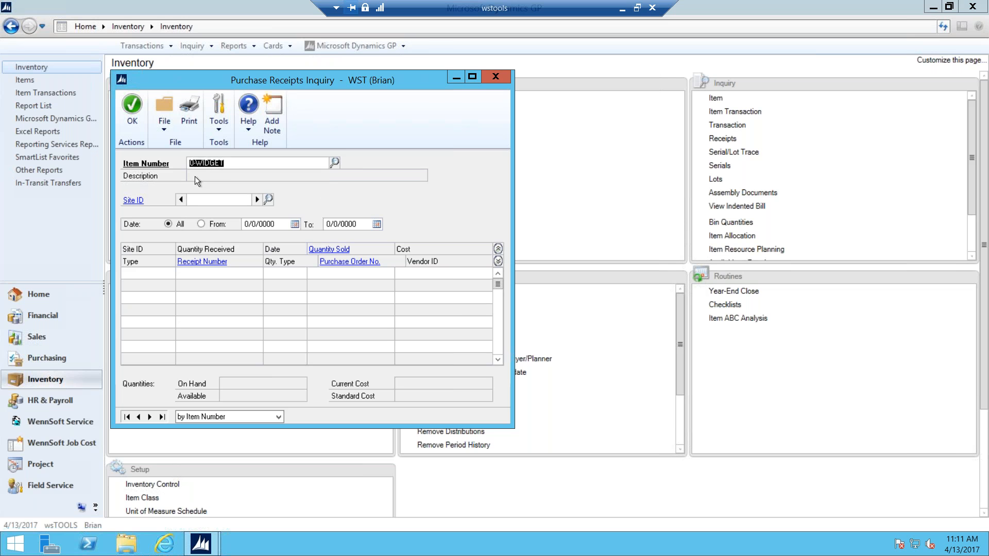
{"action": "key", "text": "Tab"}
{"action": "type", "text": "W"}
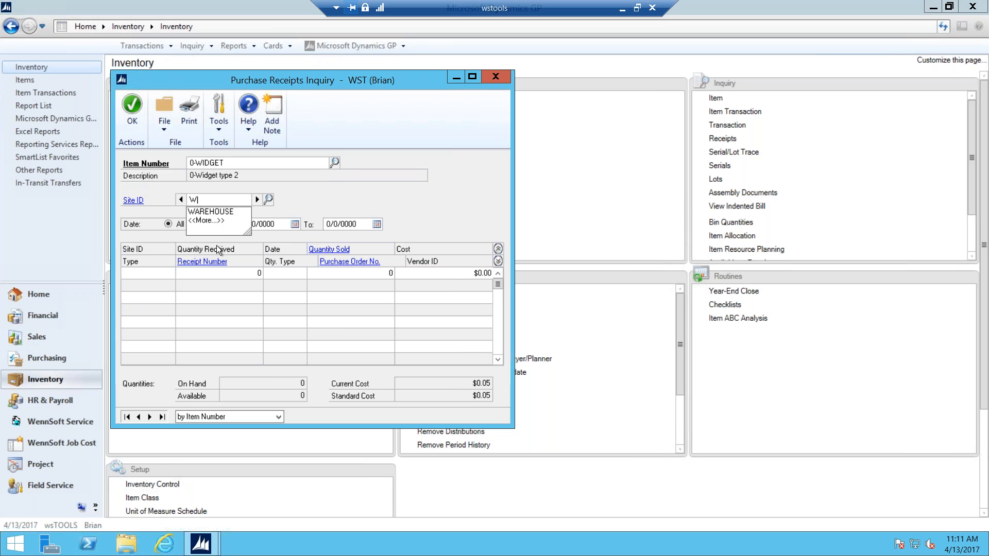
{"action": "left_click", "coordinate": [223, 213]}
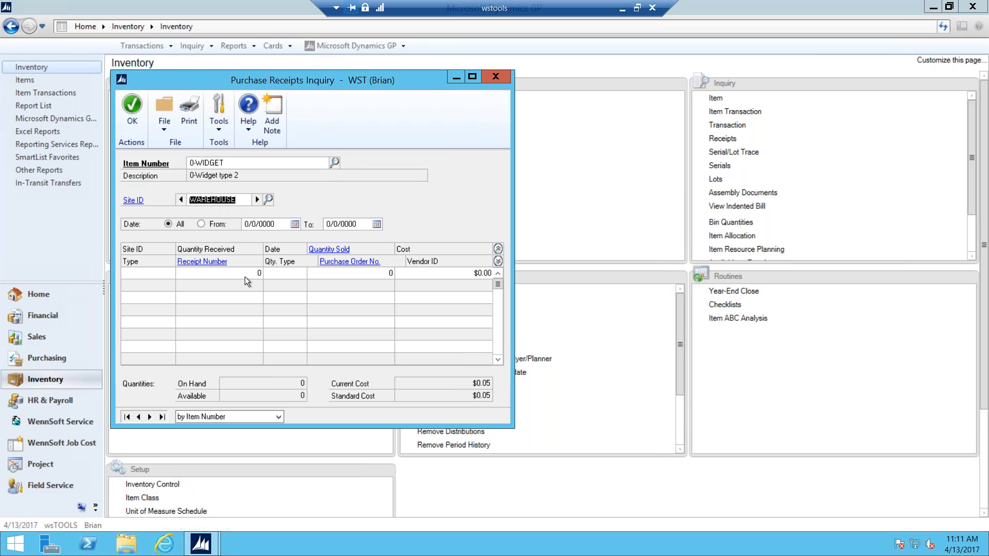
{"action": "key", "text": "Tab"}
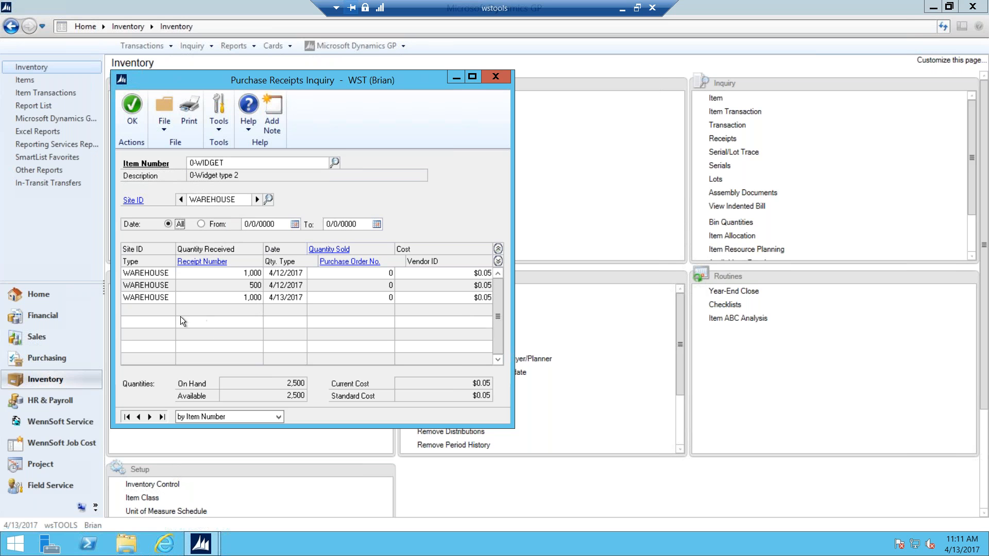
Step: Examine the 4/13/2017 receipt with expanded line details, including receipt and purchase order references, and close the inquiry
{"action": "left_click", "coordinate": [156, 298]}
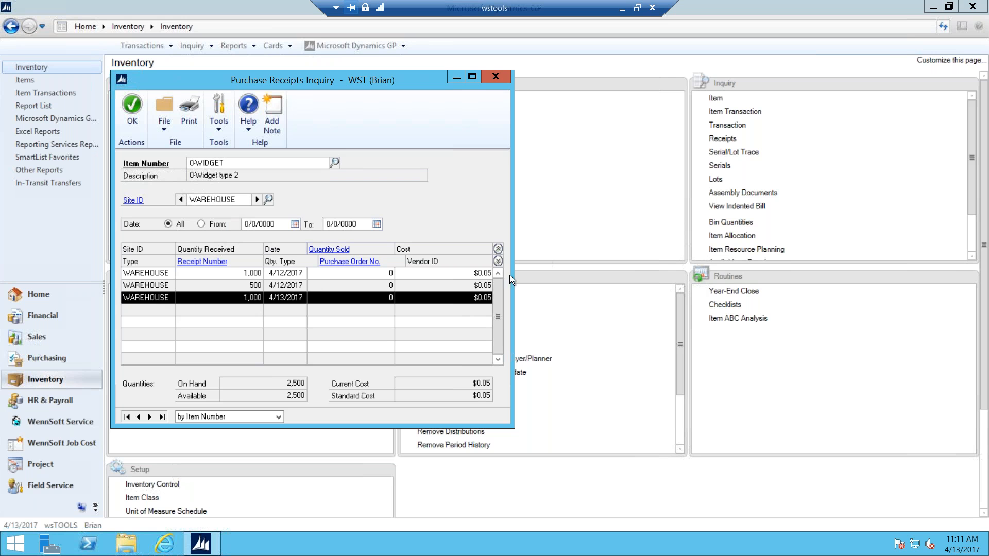
{"action": "left_click", "coordinate": [498, 261]}
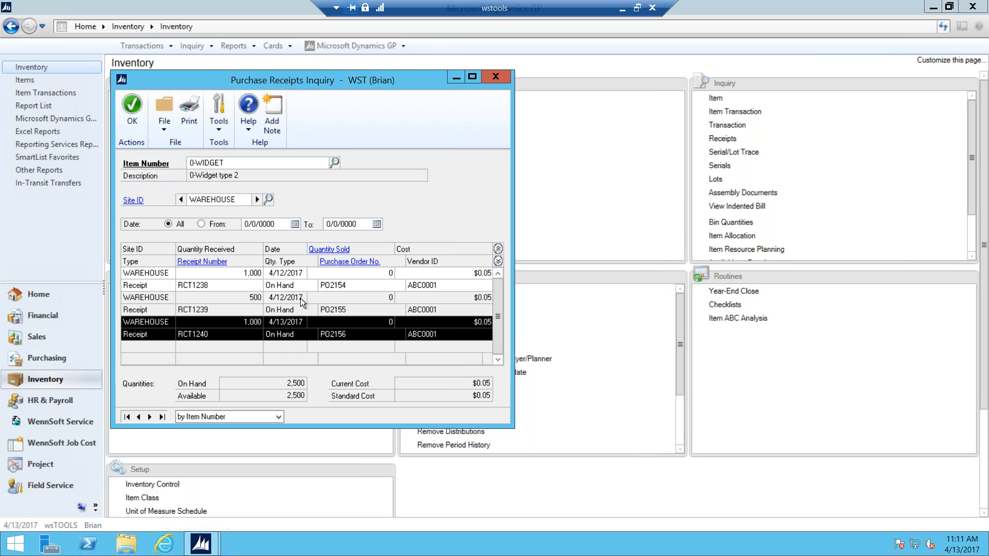
{"action": "left_click", "coordinate": [132, 108]}
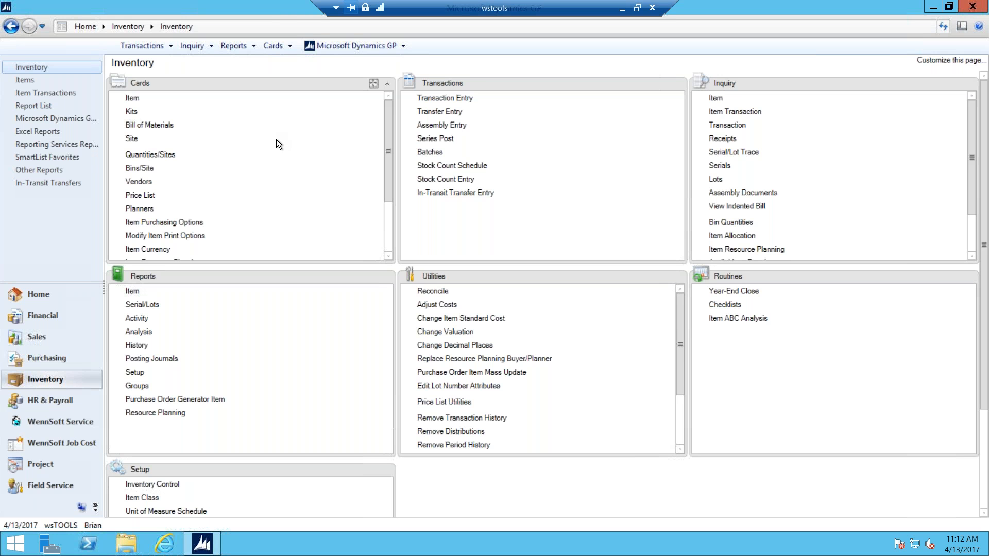
Step: Open general ledger journal entry 5,745 for the posted receiving transaction
{"action": "left_click", "coordinate": [45, 314]}
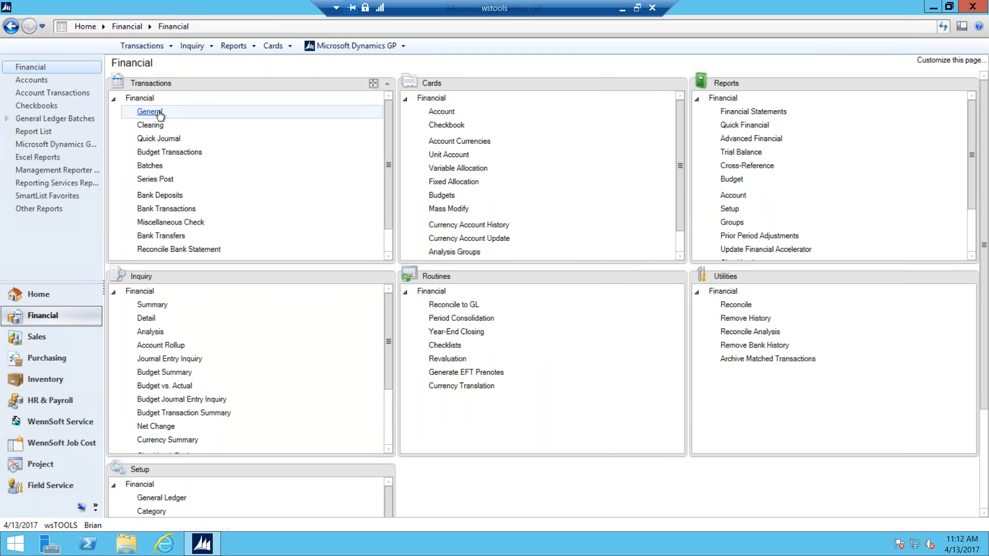
{"action": "left_click", "coordinate": [150, 112]}
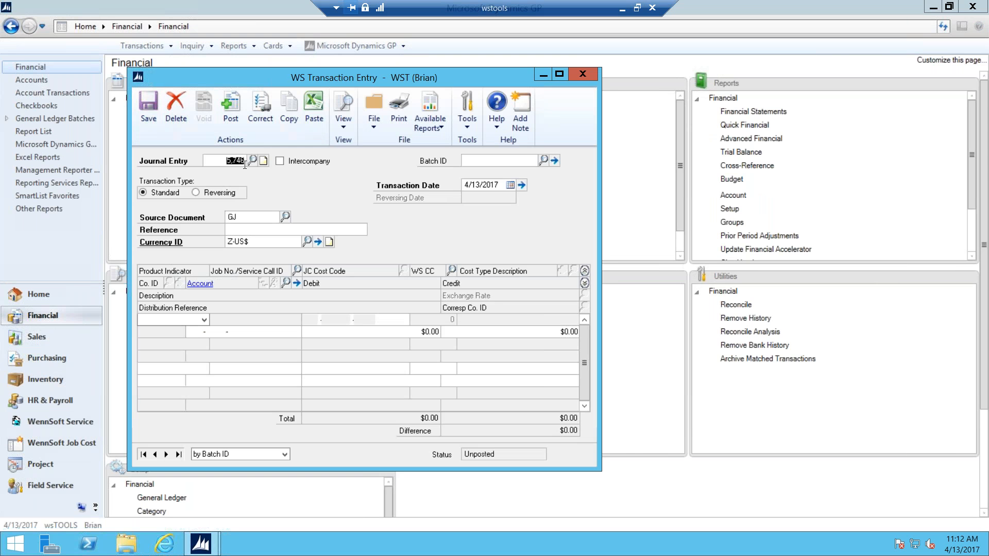
{"action": "left_click", "coordinate": [244, 160]}
{"action": "key", "text": "BackSpace"}
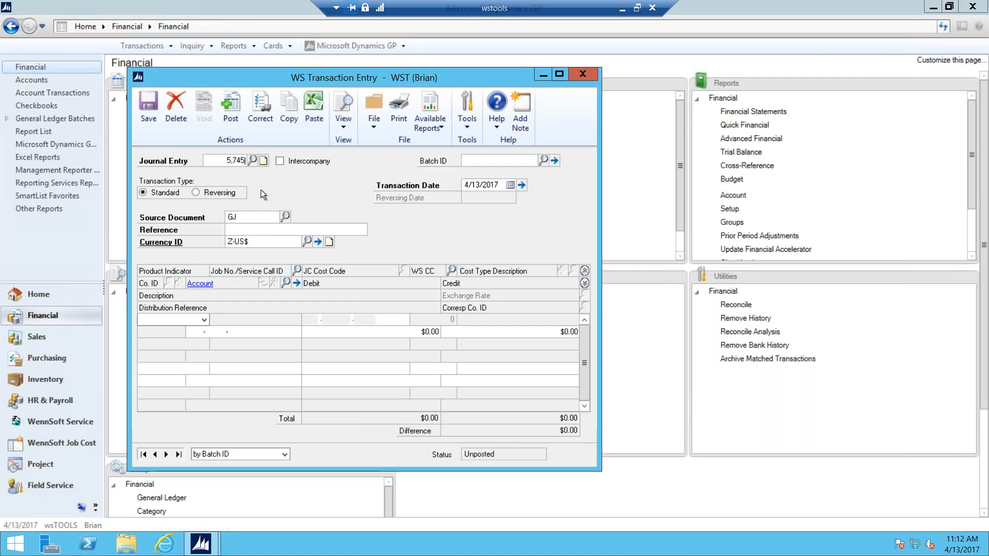
{"action": "type", "text": "5"}
{"action": "key", "text": "Tab"}
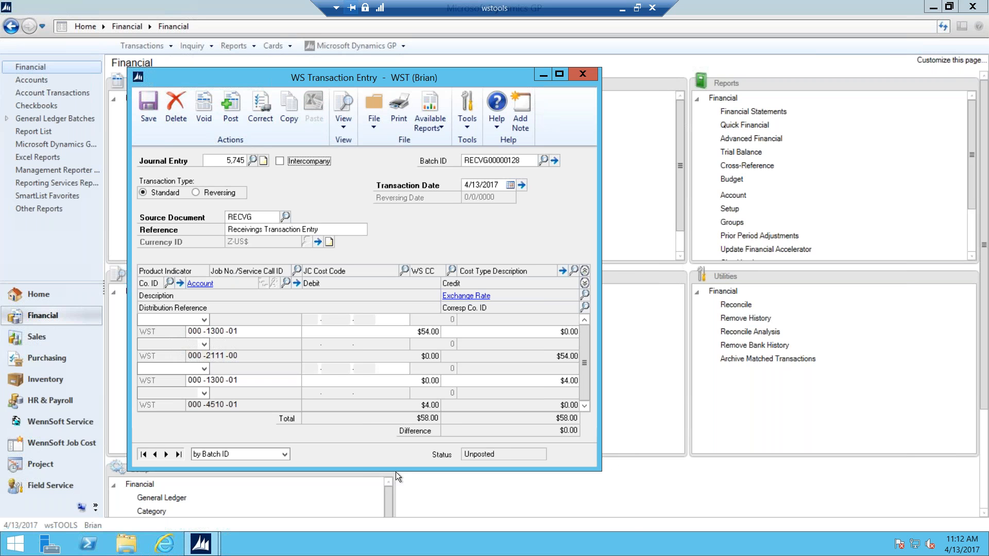
Step: Enlarge the journal entry window to examine all distribution lines, restore its size and close it
{"action": "left_click_drag", "start_coordinate": [396, 470], "coordinate": [407, 544]}
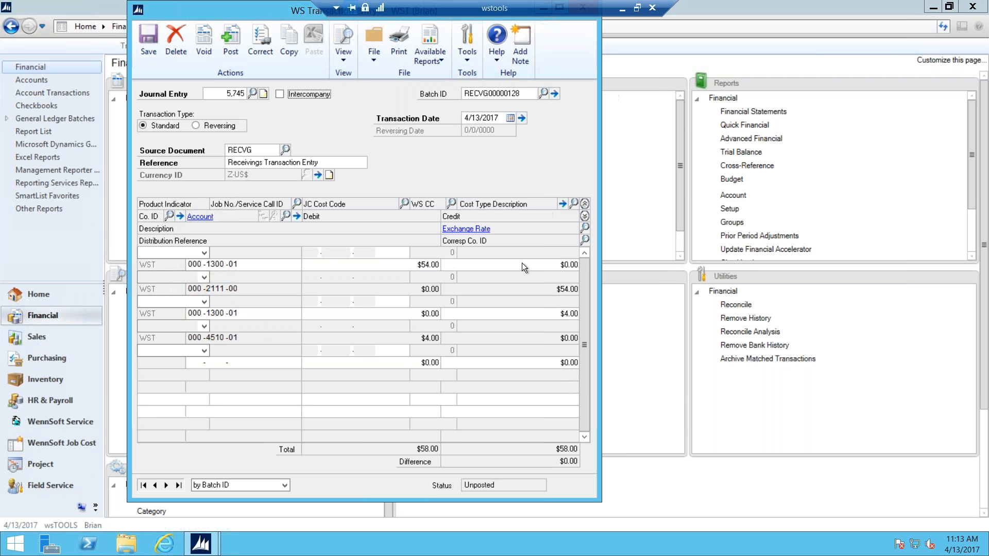
{"action": "left_click_drag", "start_coordinate": [375, 501], "coordinate": [381, 413]}
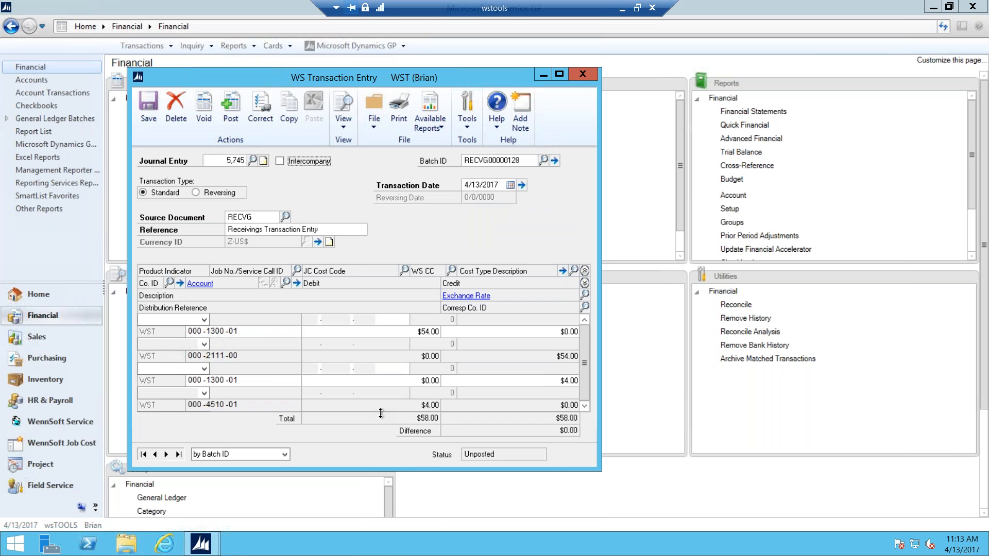
{"action": "left_click", "coordinate": [583, 74]}
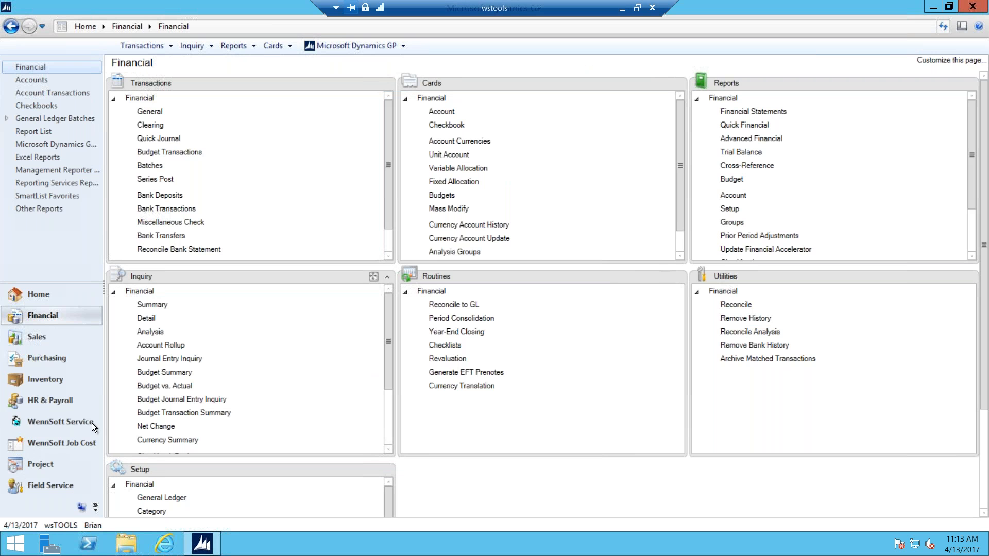
Step: Open the item record for 0-WIDGET and check its assigned posting accounts
{"action": "left_click", "coordinate": [56, 381]}
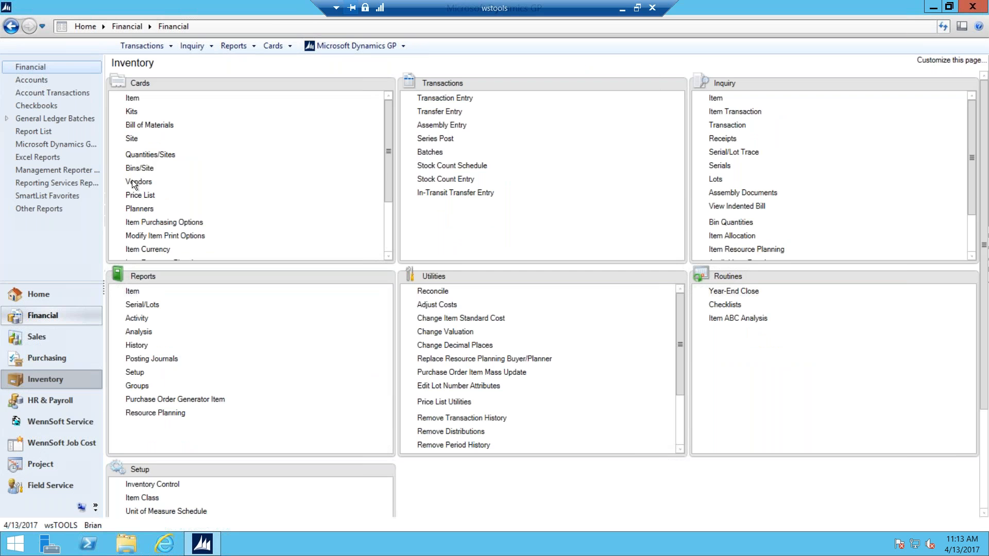
{"action": "left_click", "coordinate": [136, 99]}
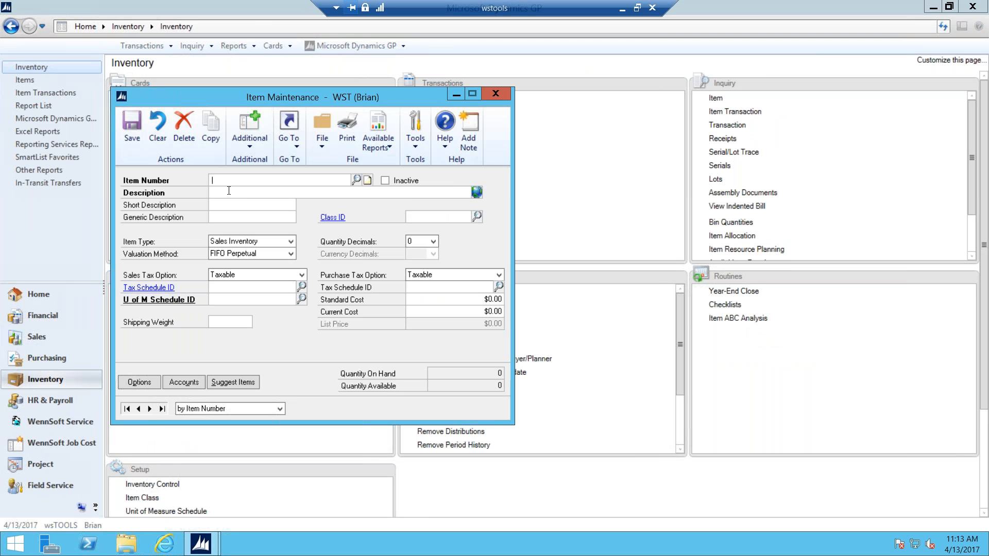
{"action": "type", "text": "0-"}
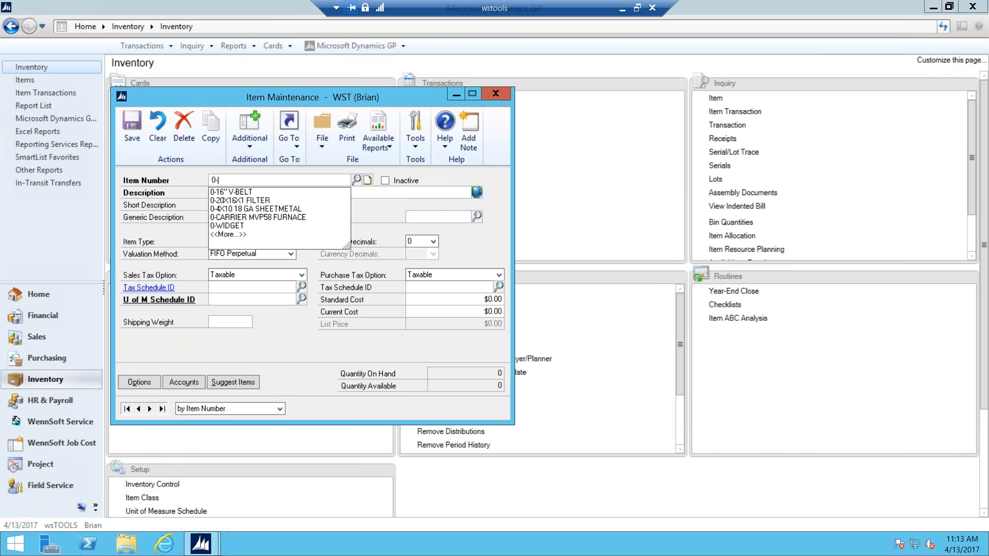
{"action": "left_click", "coordinate": [229, 227]}
{"action": "key", "text": "Tab"}
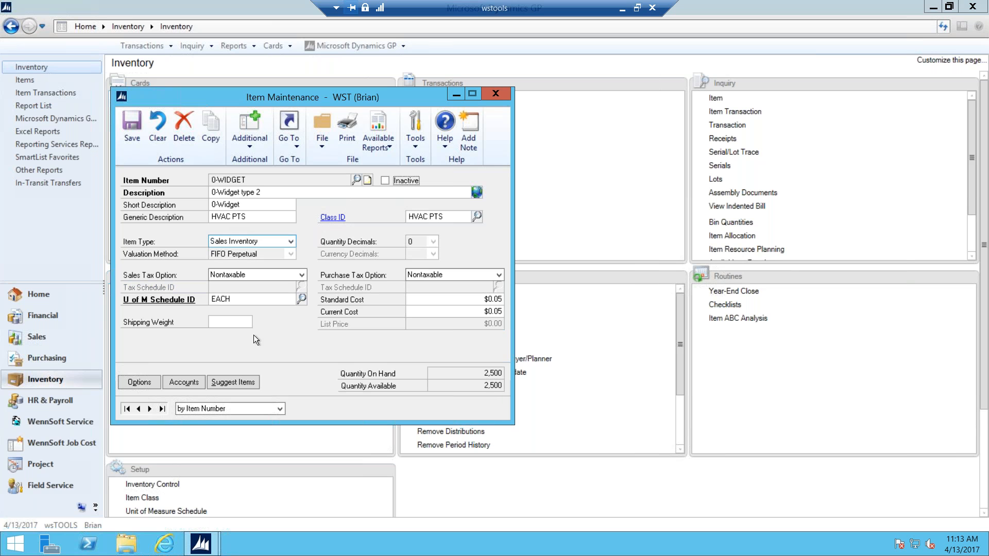
{"action": "left_click", "coordinate": [187, 382]}
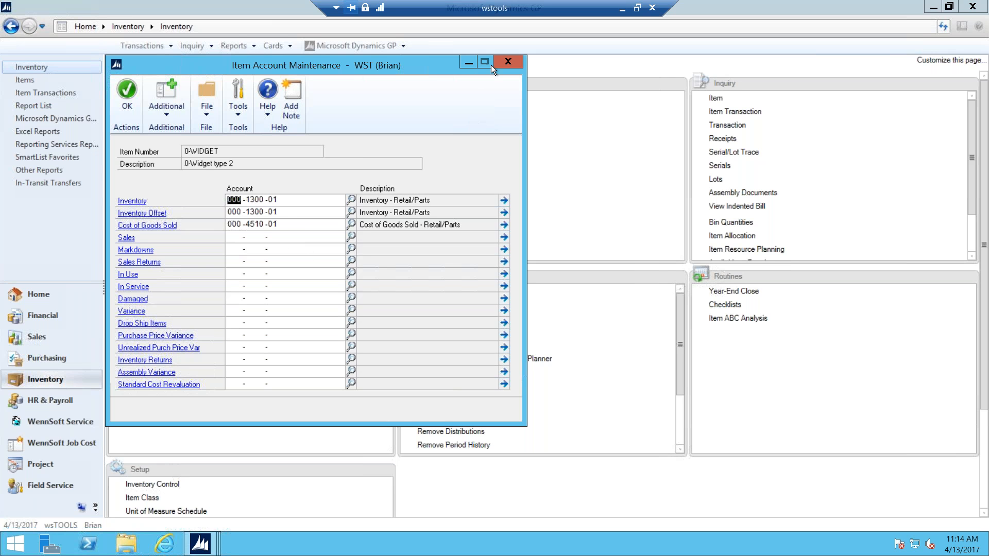
{"action": "left_click", "coordinate": [508, 63]}
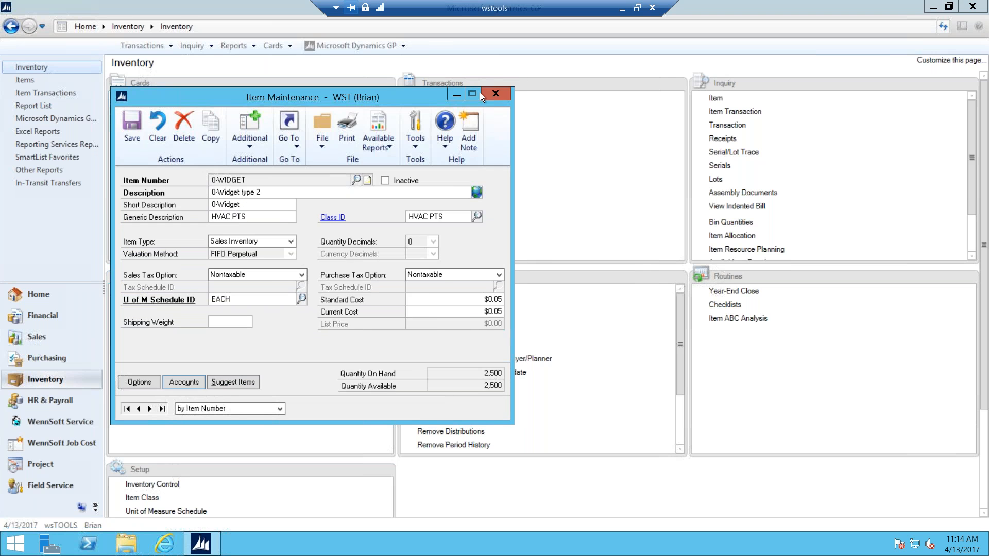
Step: Close the 0-WIDGET item record and open the company-wide Posting Accounts Setup
{"action": "left_click", "coordinate": [495, 92]}
{"action": "left_click", "coordinate": [358, 46]}
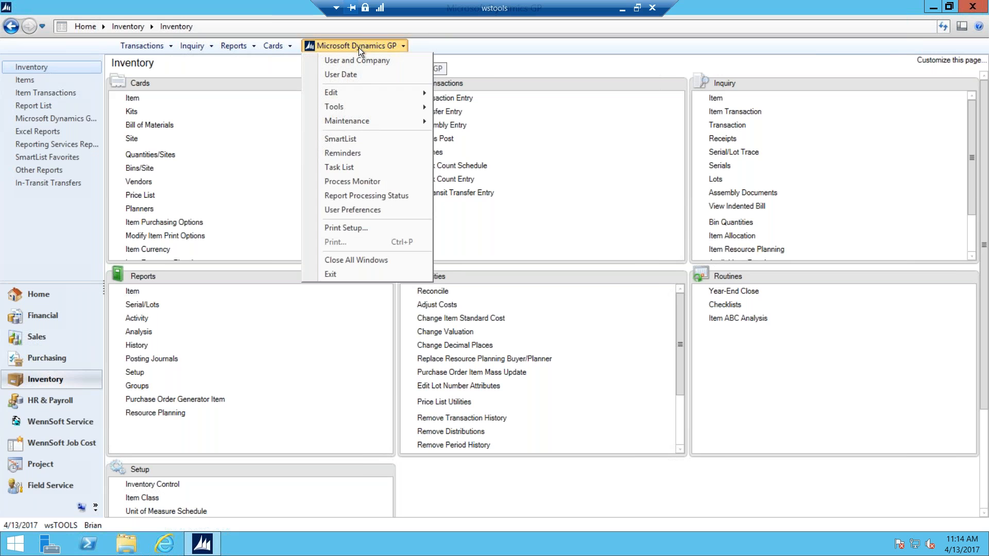
{"action": "mouse_move", "coordinate": [351, 105]}
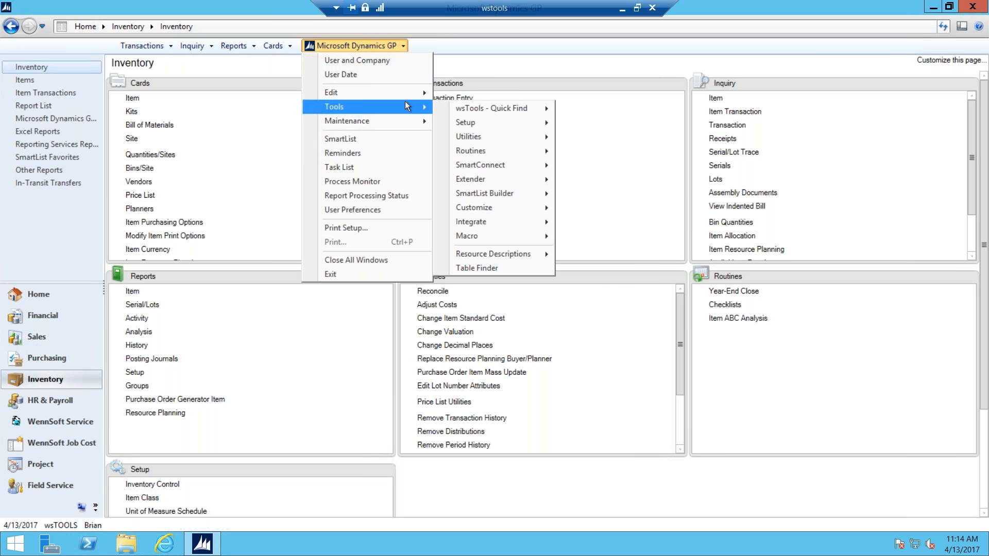
{"action": "mouse_move", "coordinate": [475, 124]}
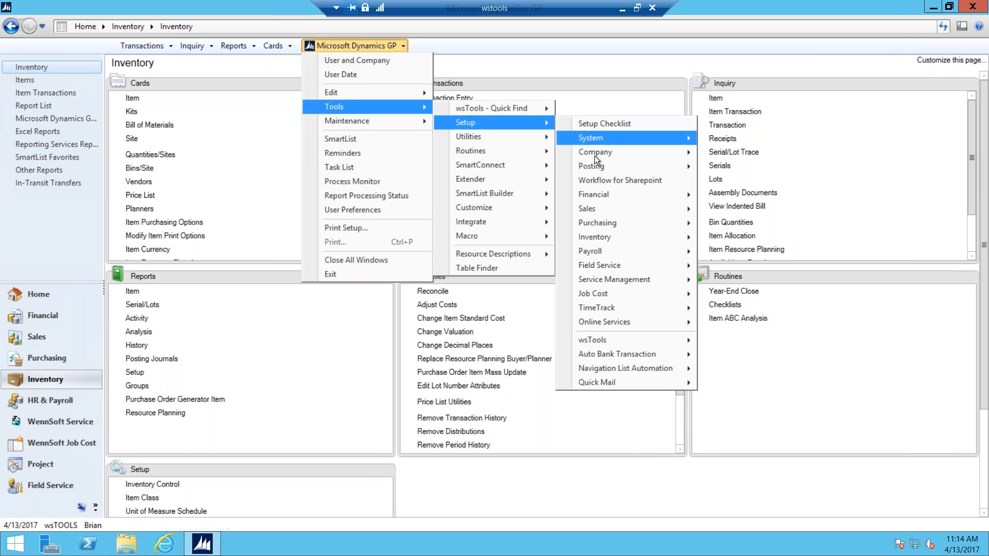
{"action": "mouse_move", "coordinate": [605, 171]}
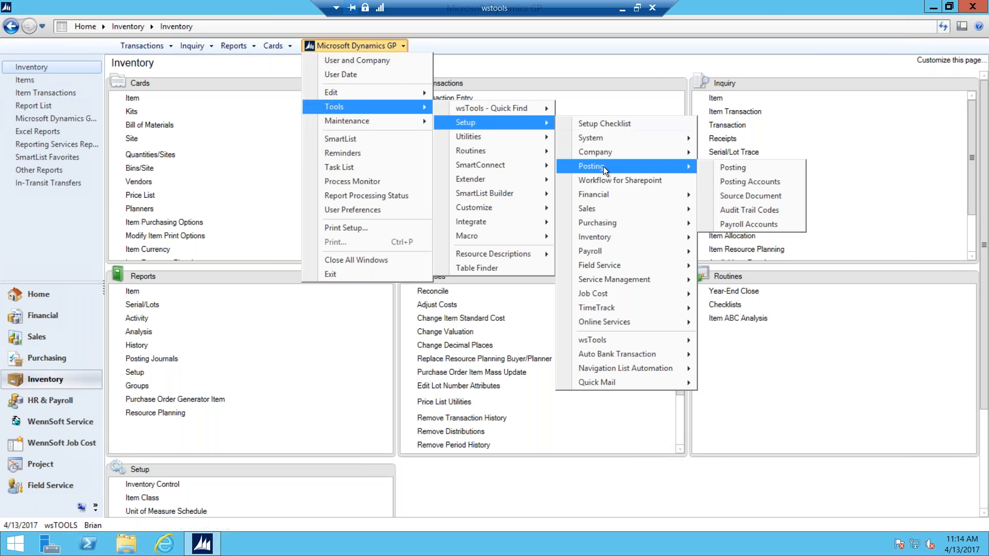
{"action": "left_click", "coordinate": [753, 182]}
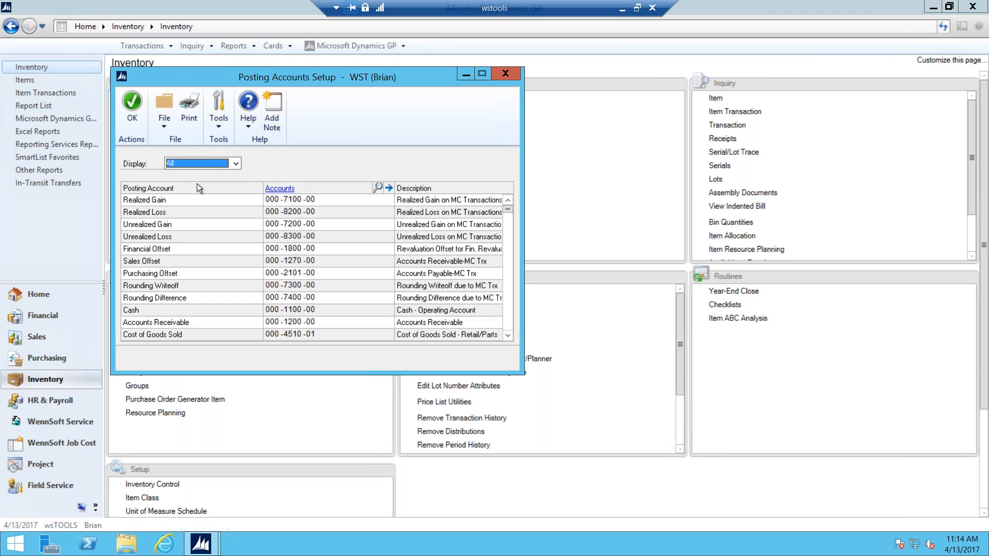
Step: Display only the Inventory series posting accounts, examine the default account assignments and close the setup
{"action": "left_click", "coordinate": [235, 163]}
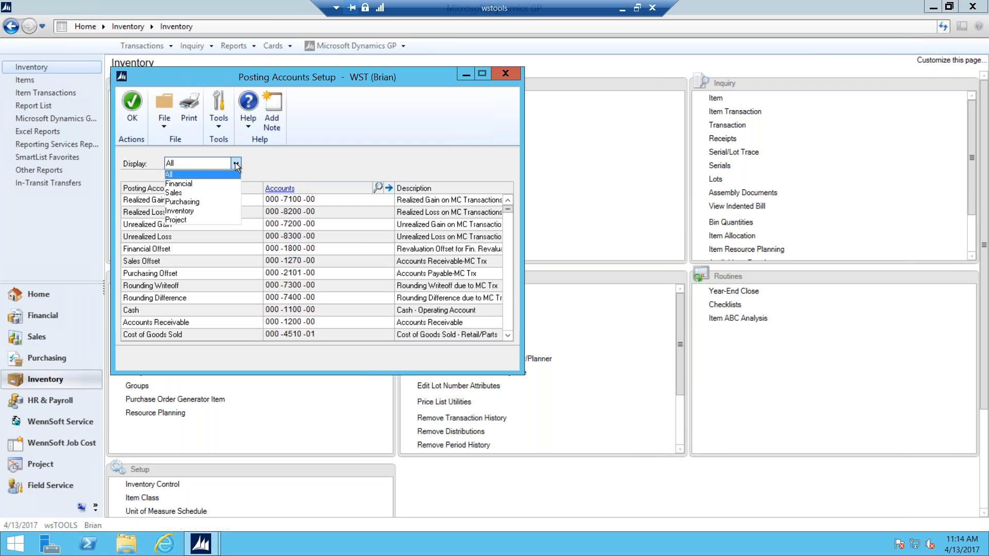
{"action": "left_click", "coordinate": [200, 209]}
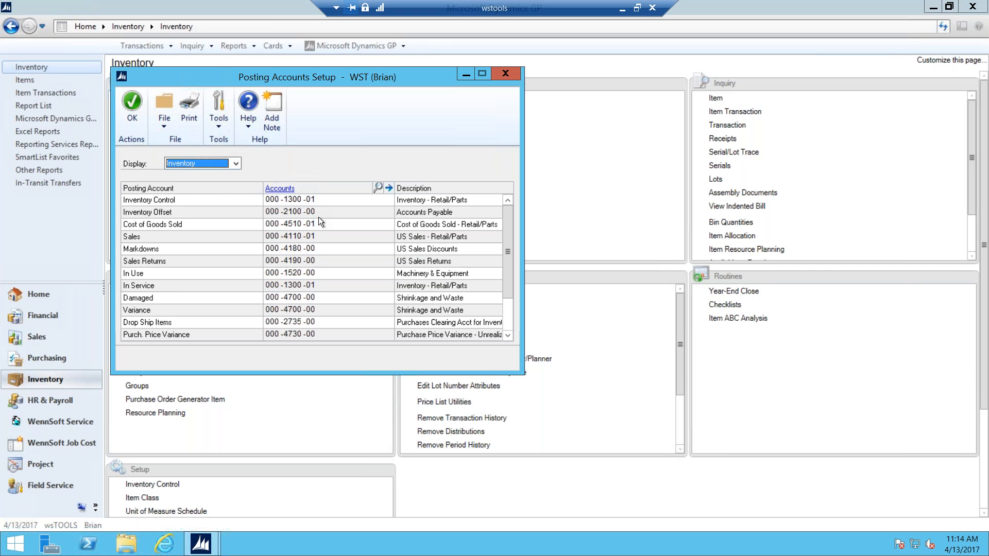
{"action": "left_click", "coordinate": [503, 75]}
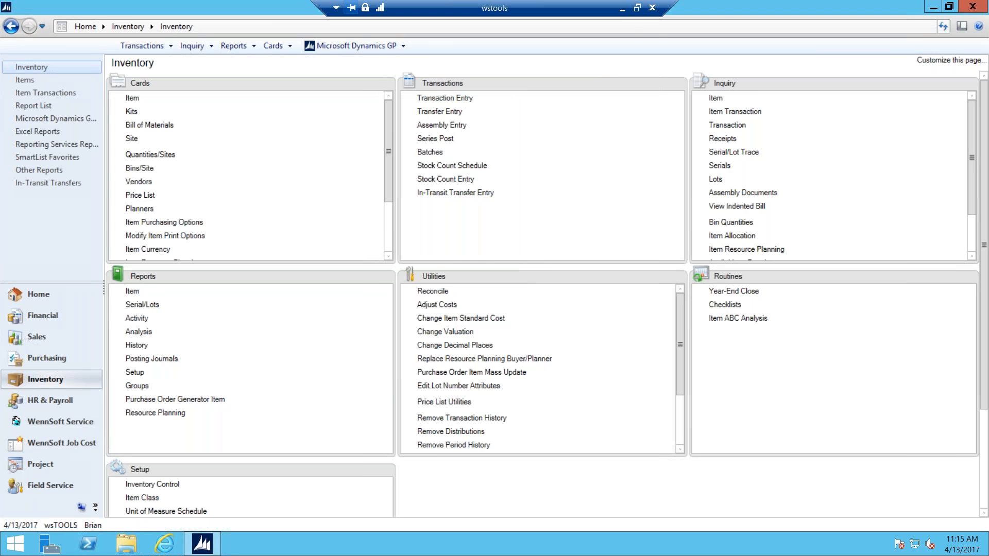
Step: Minimize the remote session to switch to PowerPoint and start the slide show from the current InventoryRound slide
{"action": "left_click", "coordinate": [623, 9]}
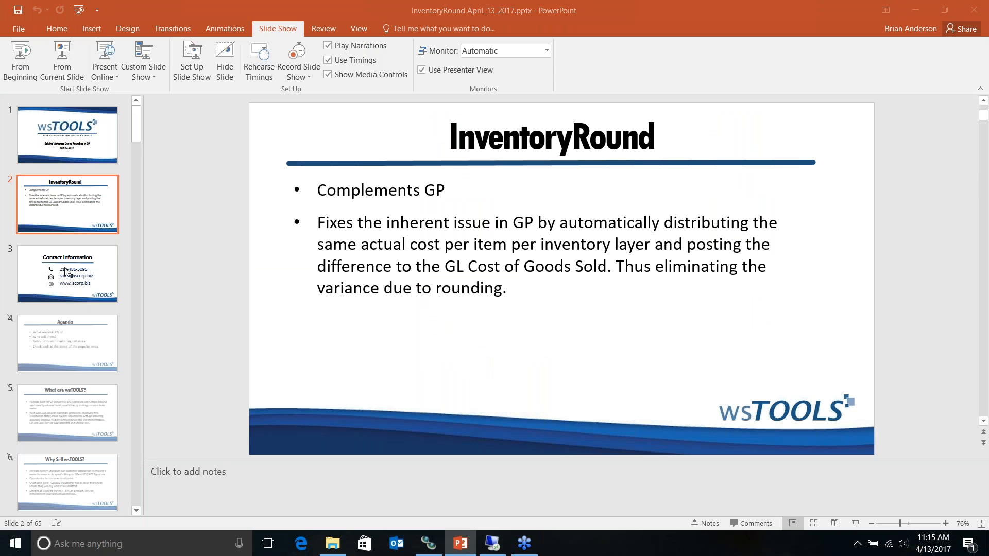
{"action": "left_click", "coordinate": [58, 61]}
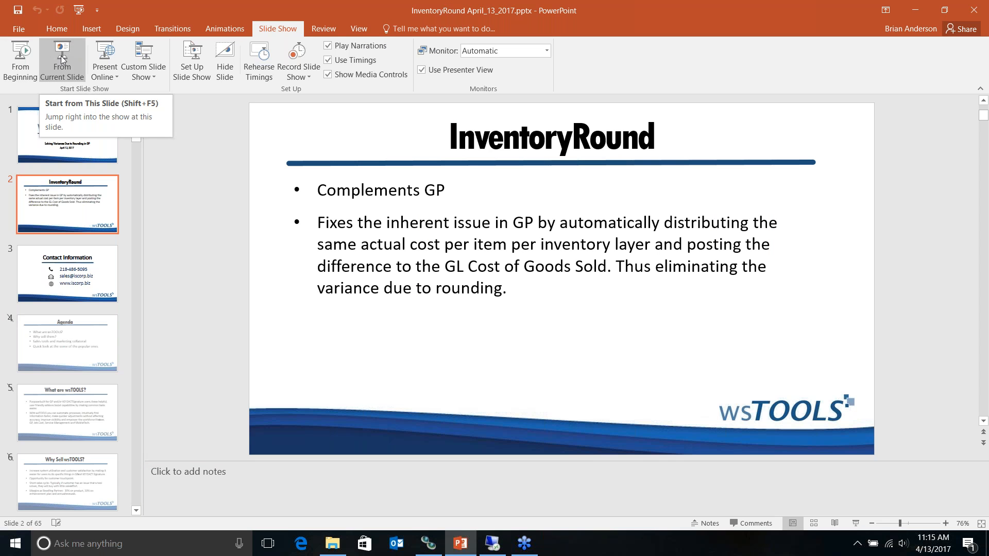